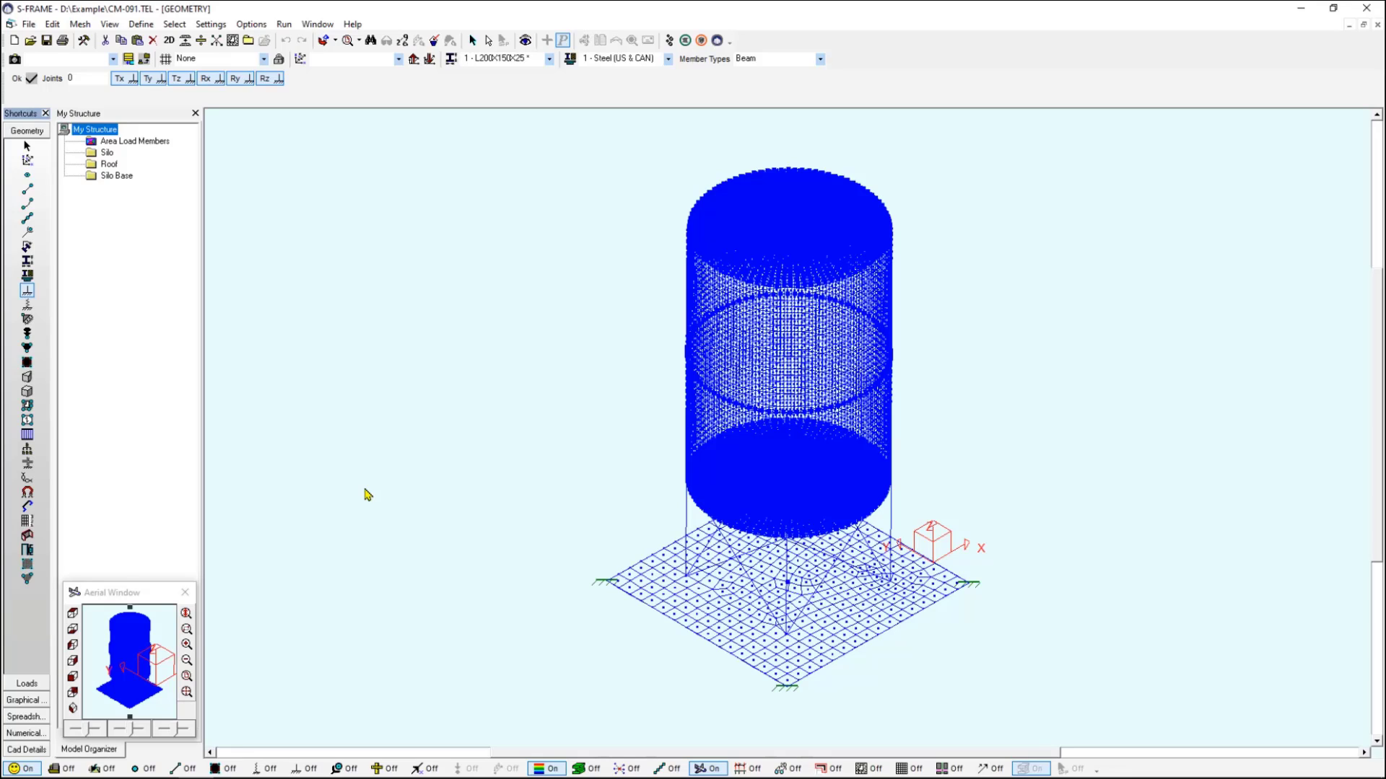
# Display the joint supports and check the restraints at the corners of the silo's base slab
pyautogui.press('Escape')
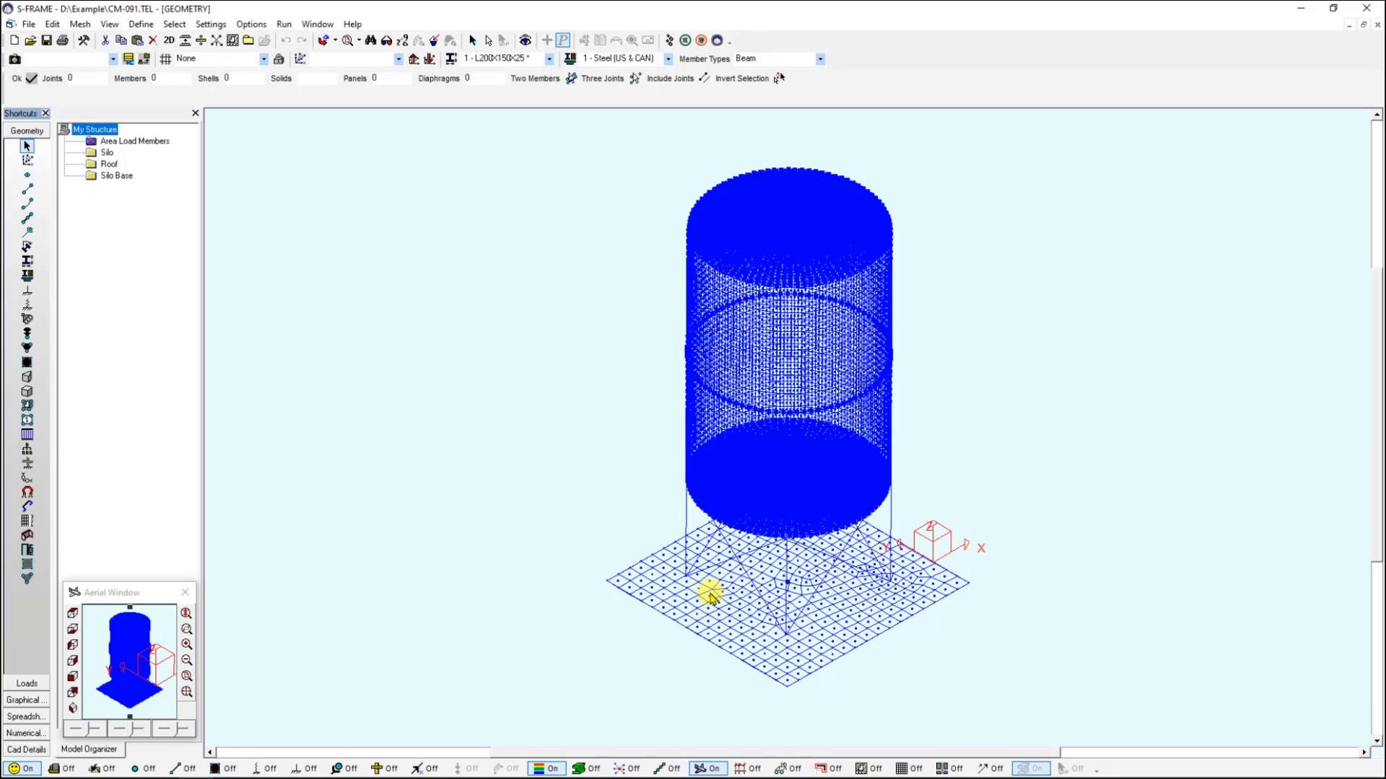
pyautogui.click(27, 292)
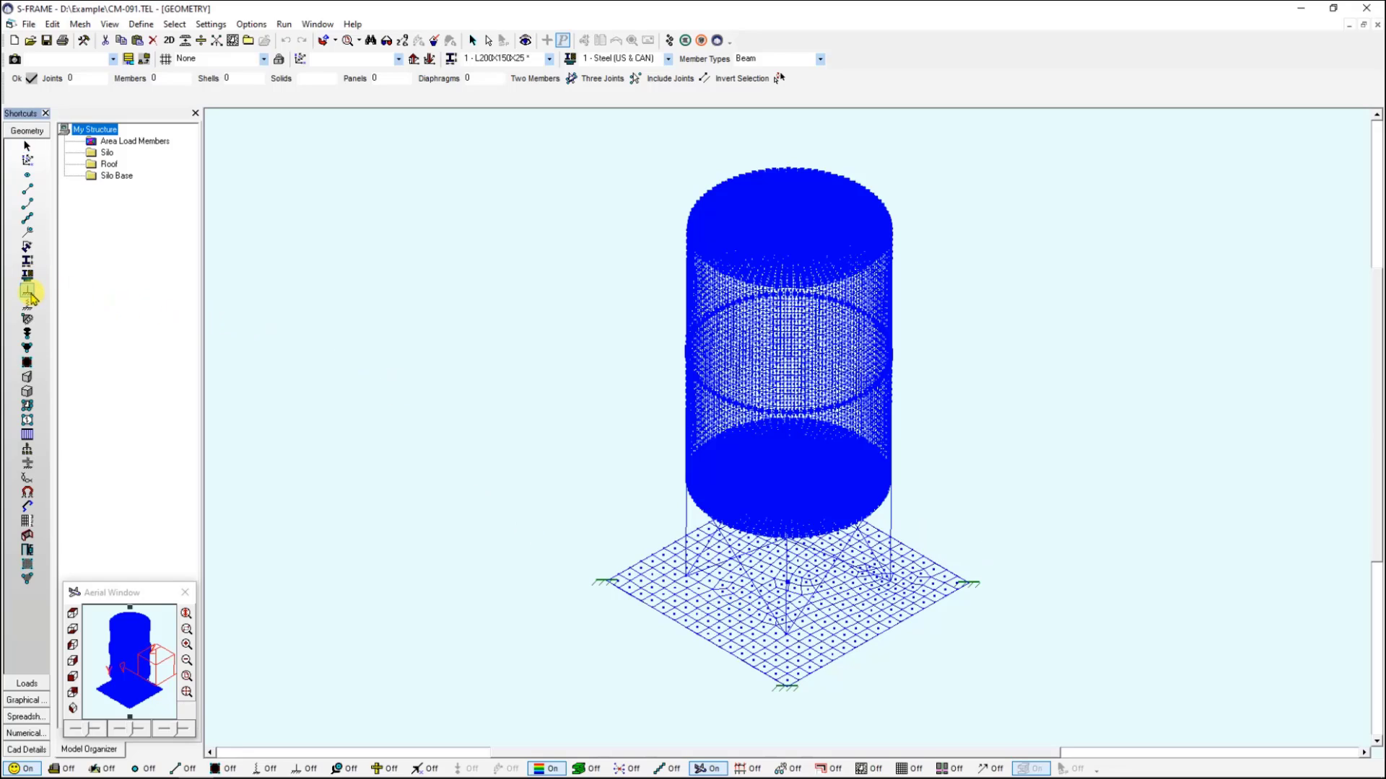
pyautogui.click(608, 584)
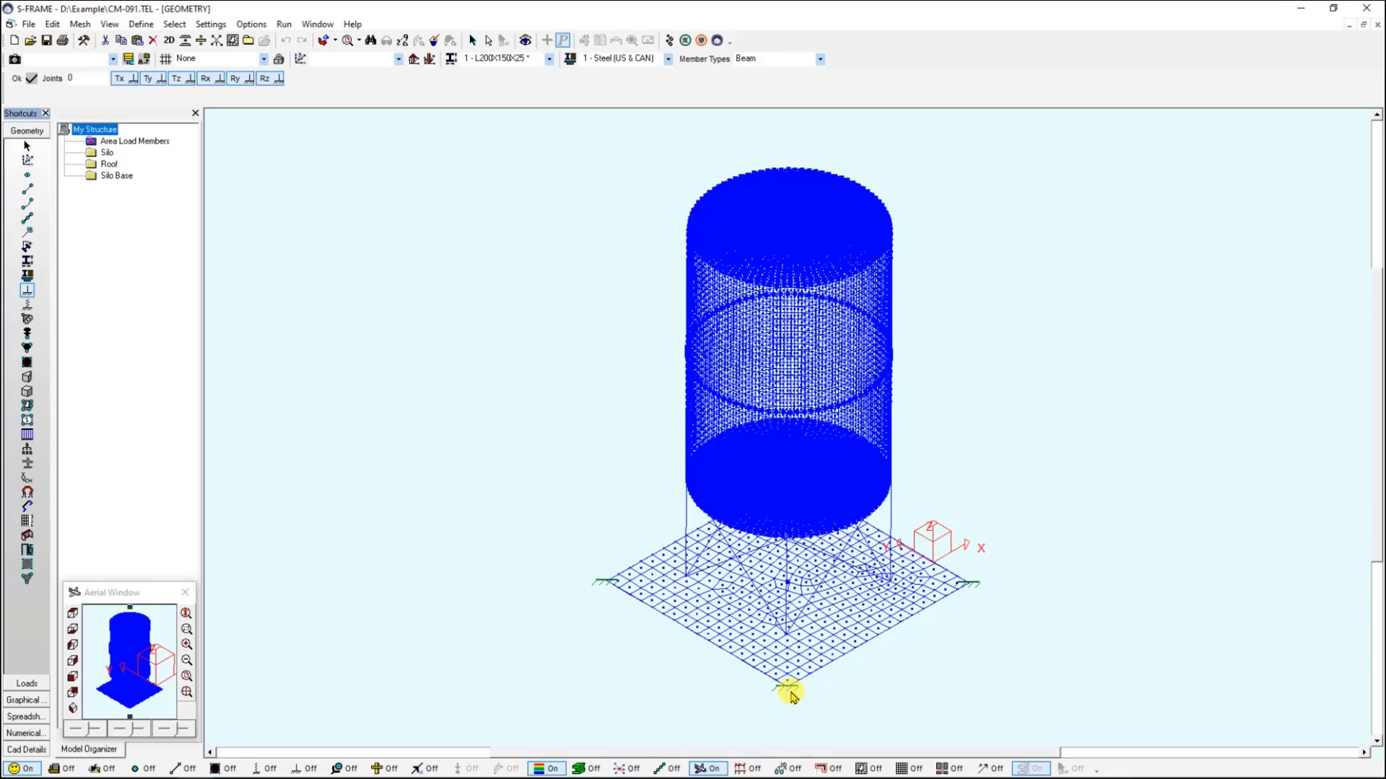
# Show the pressure loads of load case 1 - Hydrostatic Pressure on the silo model
pyautogui.click(27, 683)
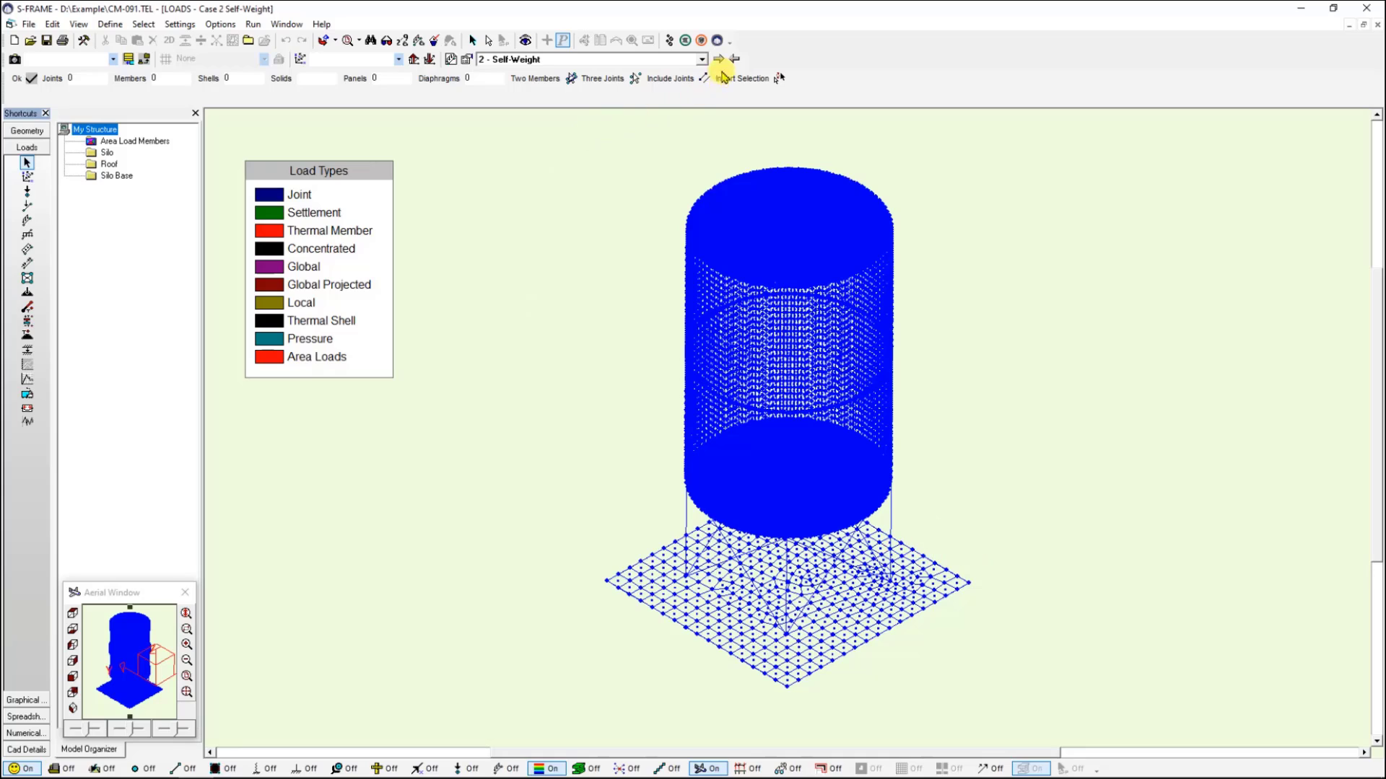
pyautogui.click(733, 60)
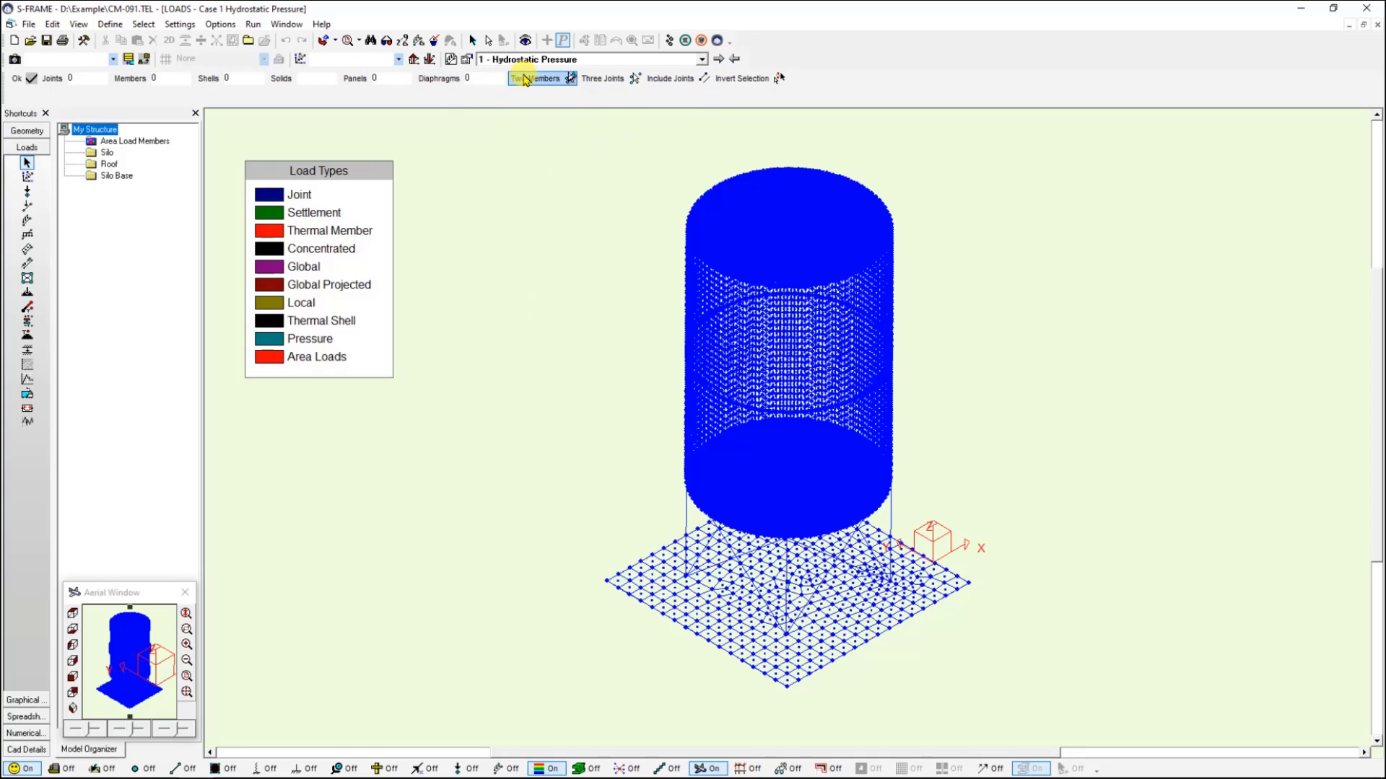
pyautogui.click(27, 293)
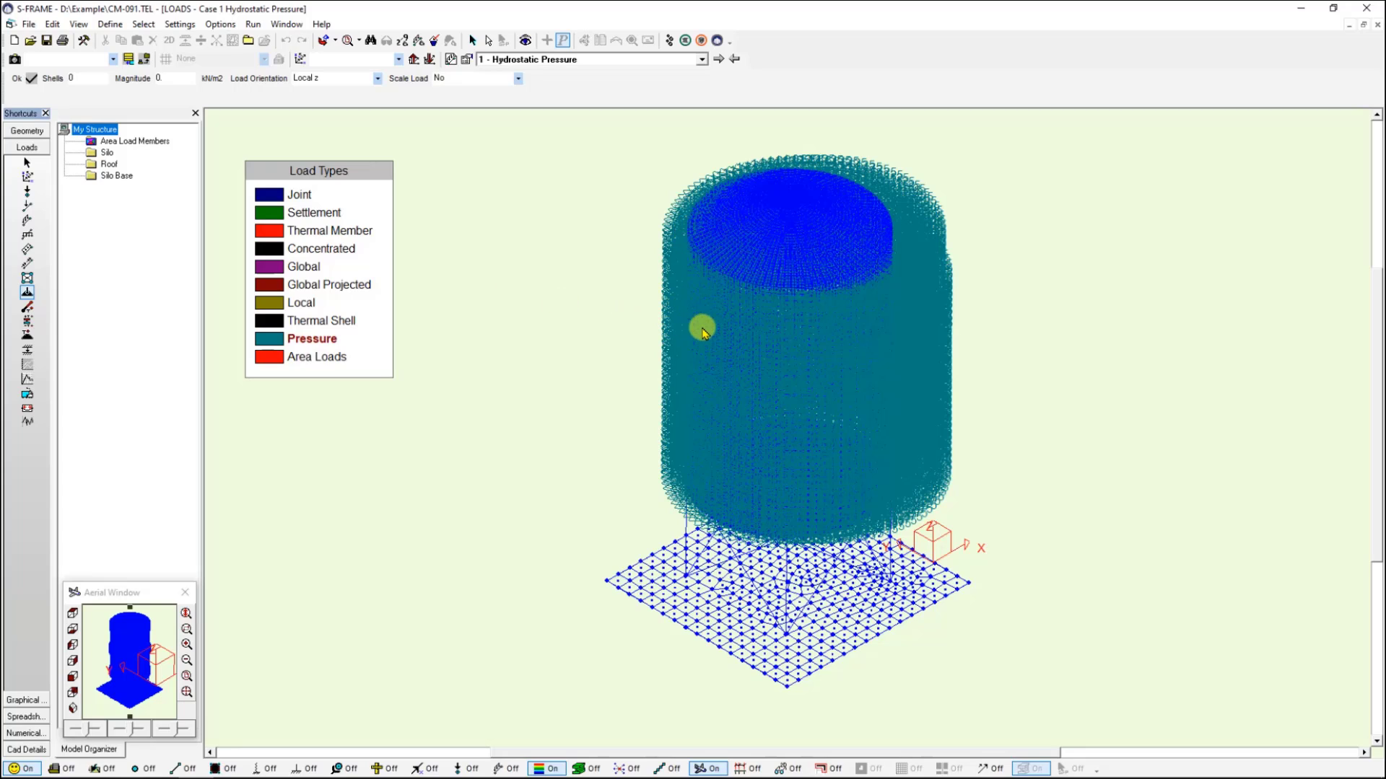
# Run a P-Delta Static analysis for both load cases and combinations and proceed to the graphical results
pyautogui.click(668, 40)
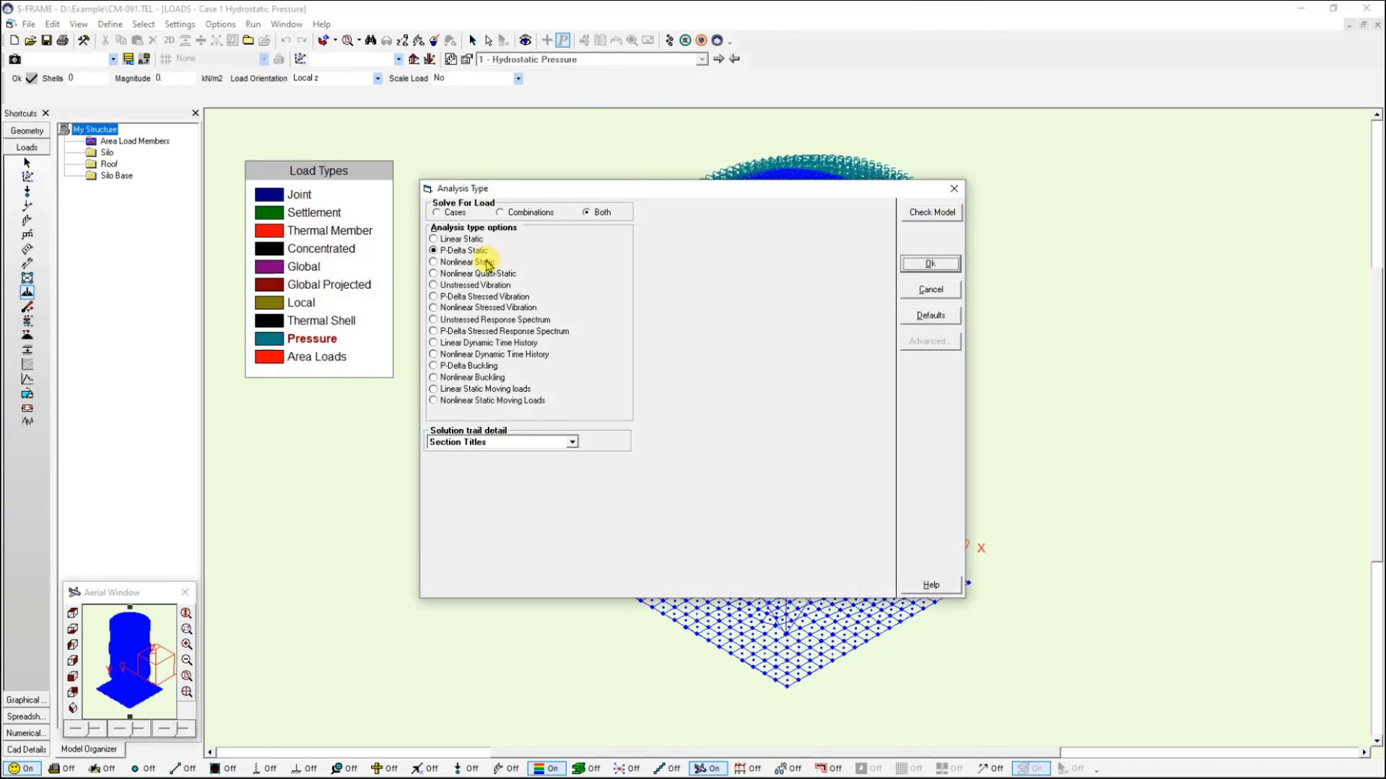
pyautogui.click(926, 264)
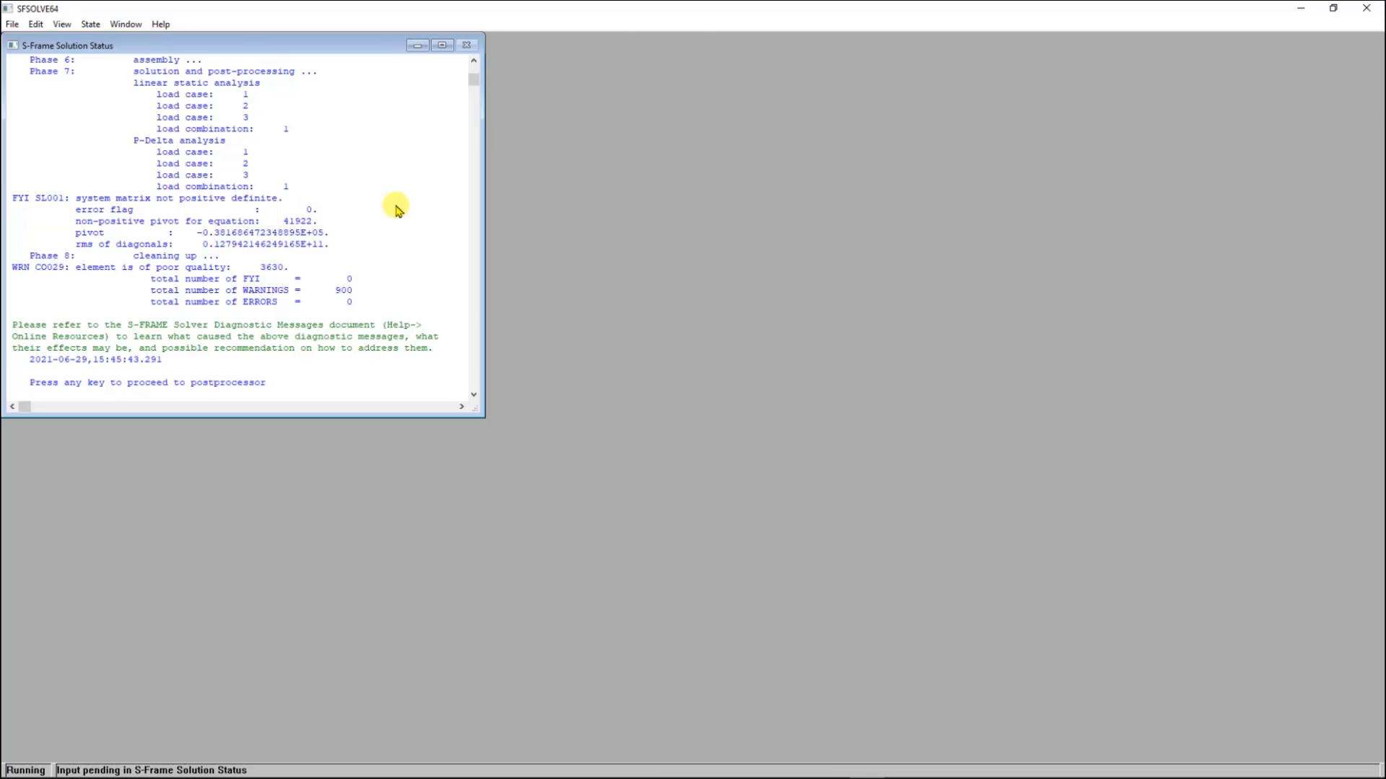
pyautogui.press('Return')
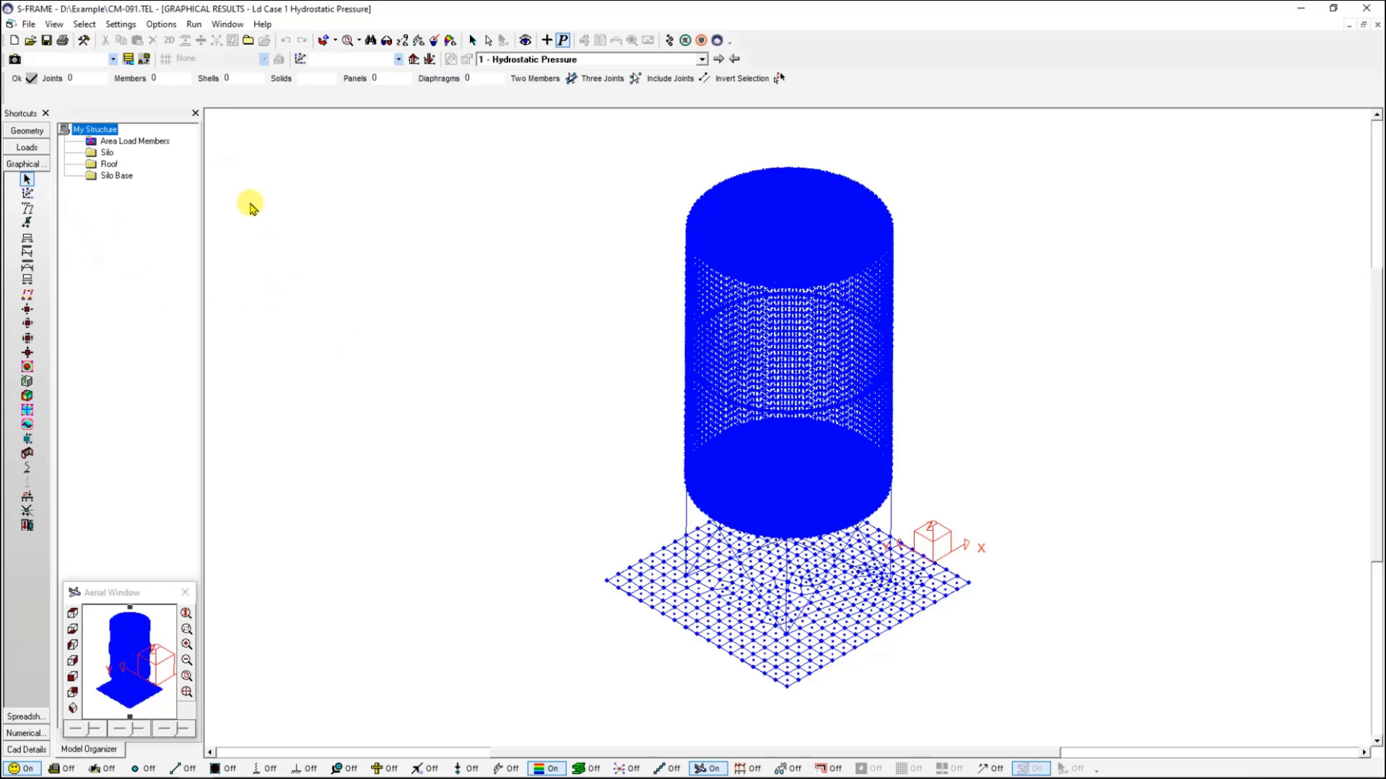
# Open the model in S-VIEW and inspect the Self-Weight deformation along the timeline, stopping at 0.6 s and viewing the silo from several angles
pyautogui.click(194, 26)
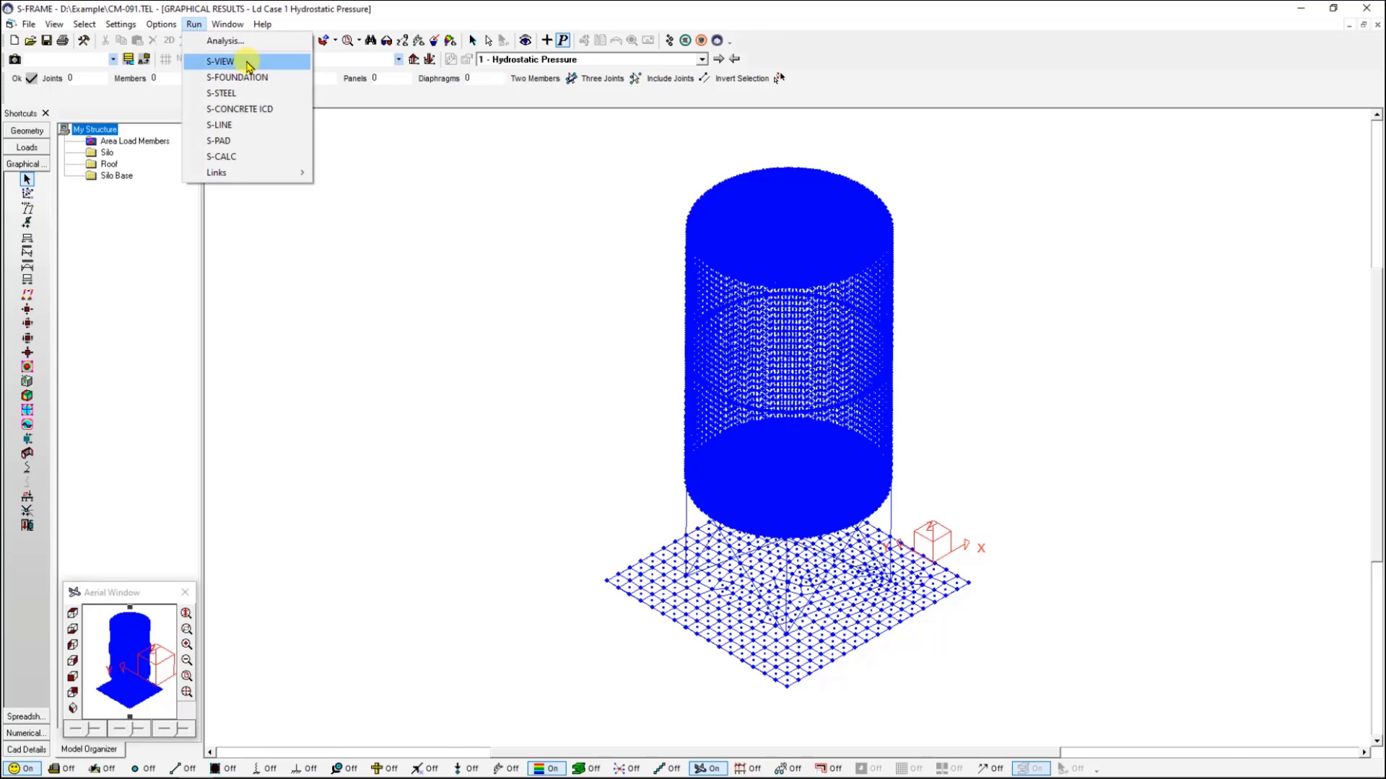
pyautogui.click(247, 64)
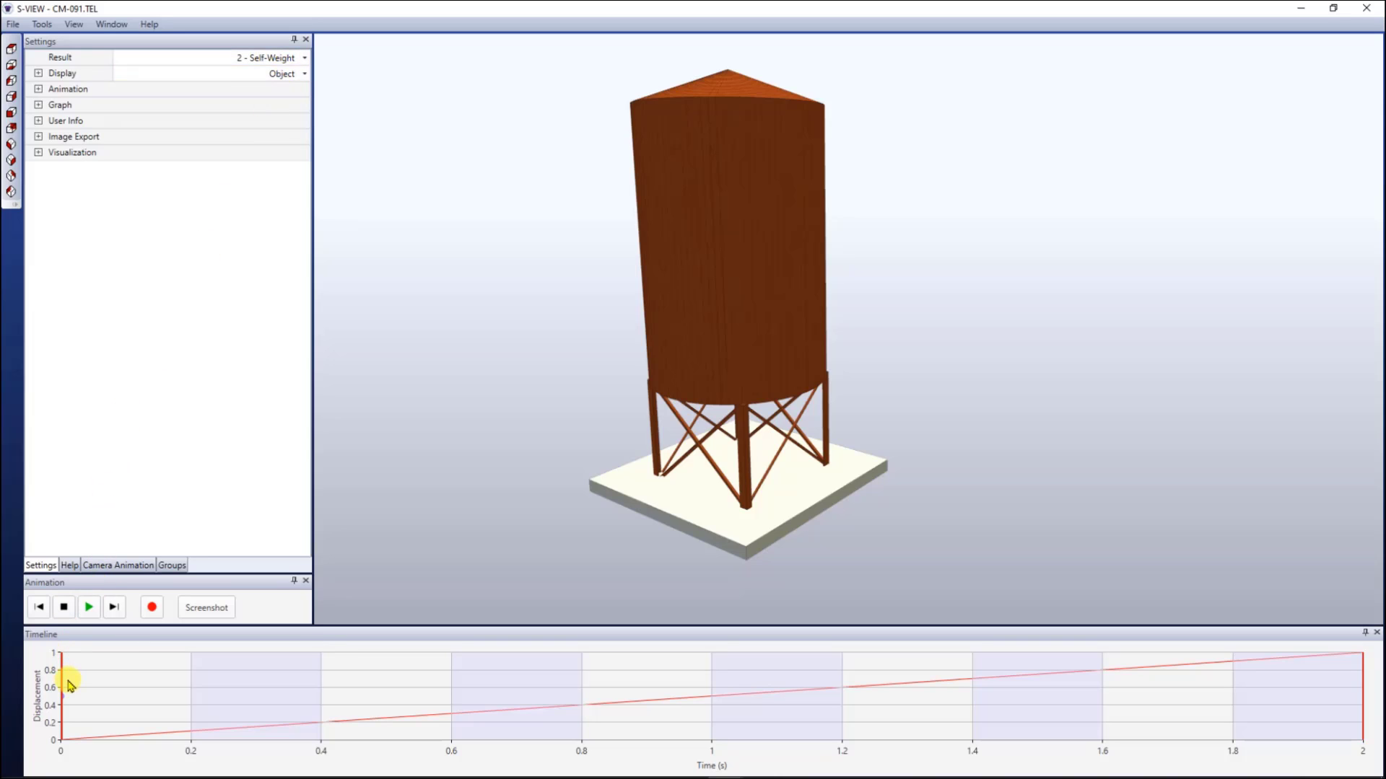
pyautogui.moveTo(70, 684); pyautogui.dragTo(734, 714)
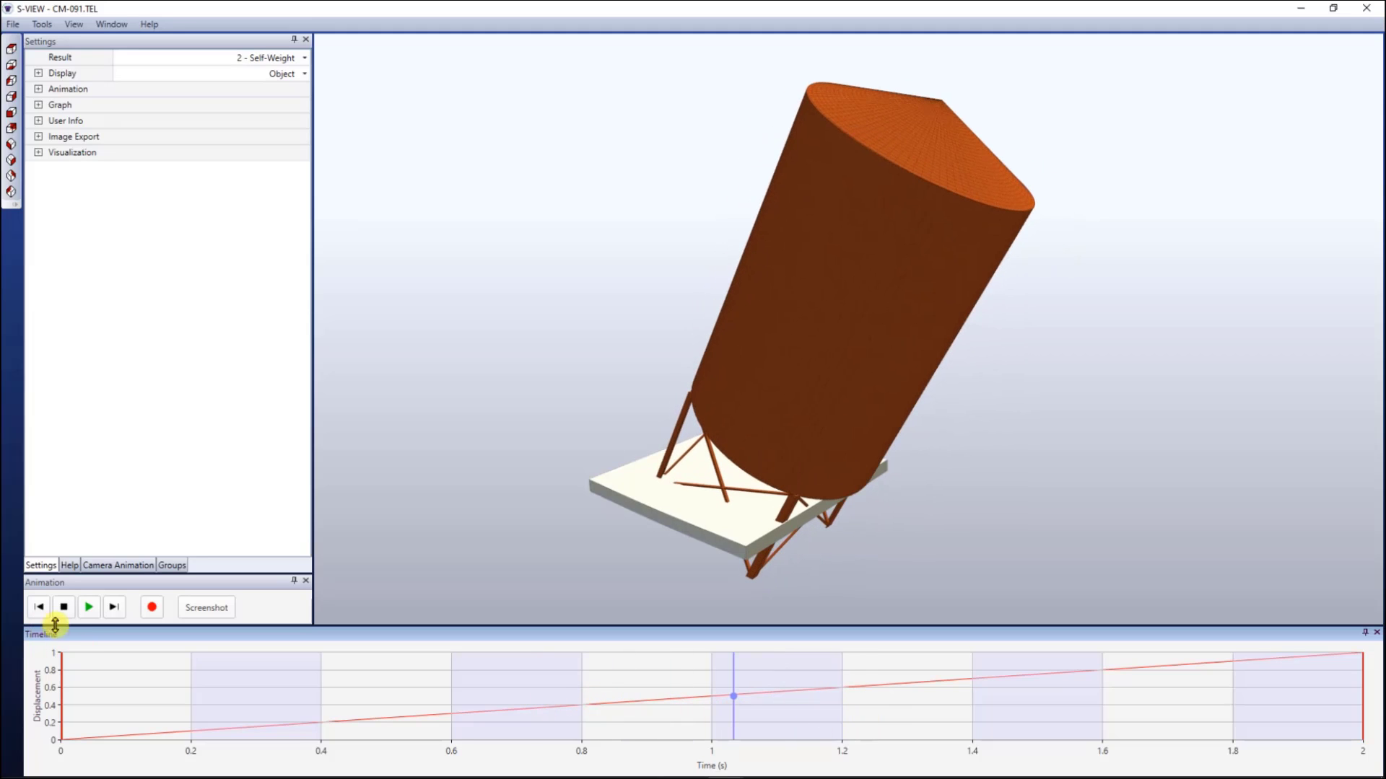
pyautogui.click(88, 612)
pyautogui.click(168, 697)
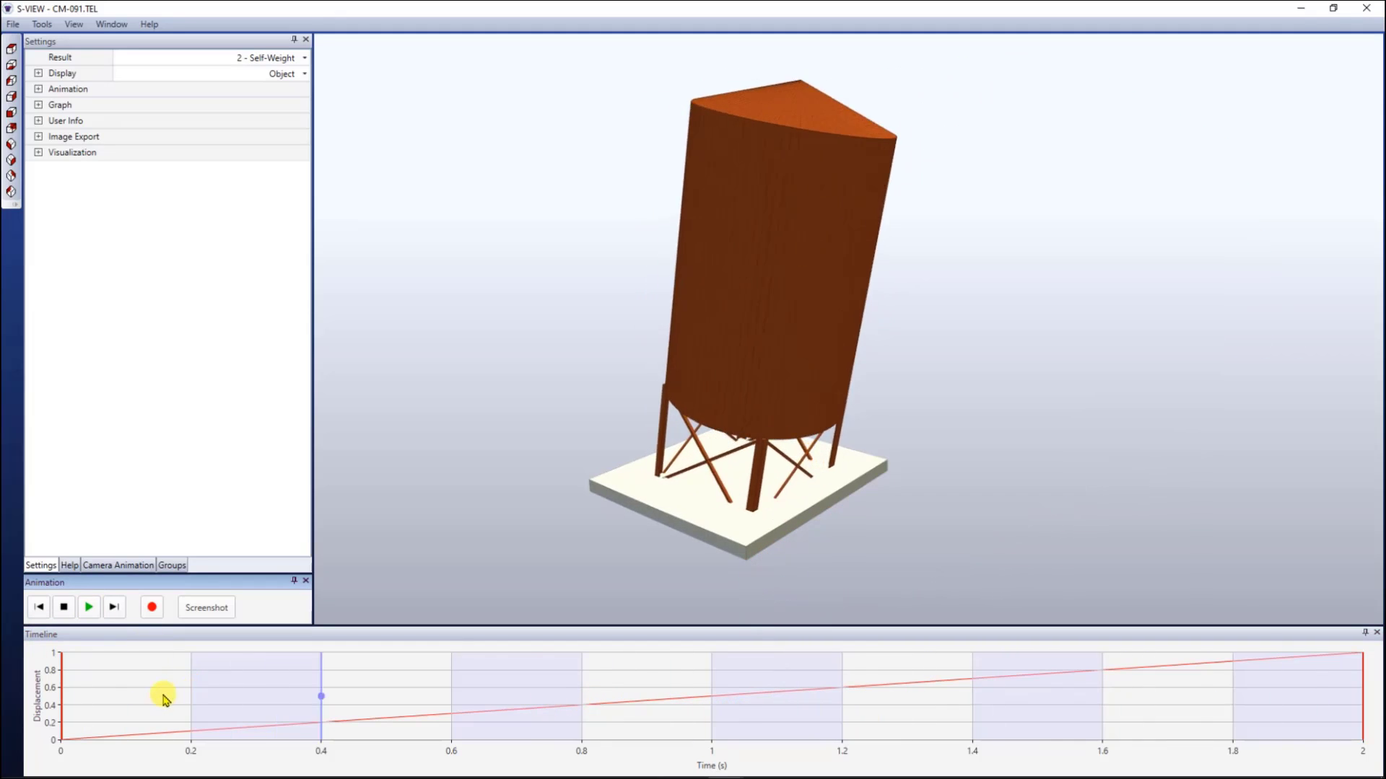
pyautogui.moveTo(212, 705); pyautogui.dragTo(451, 696)
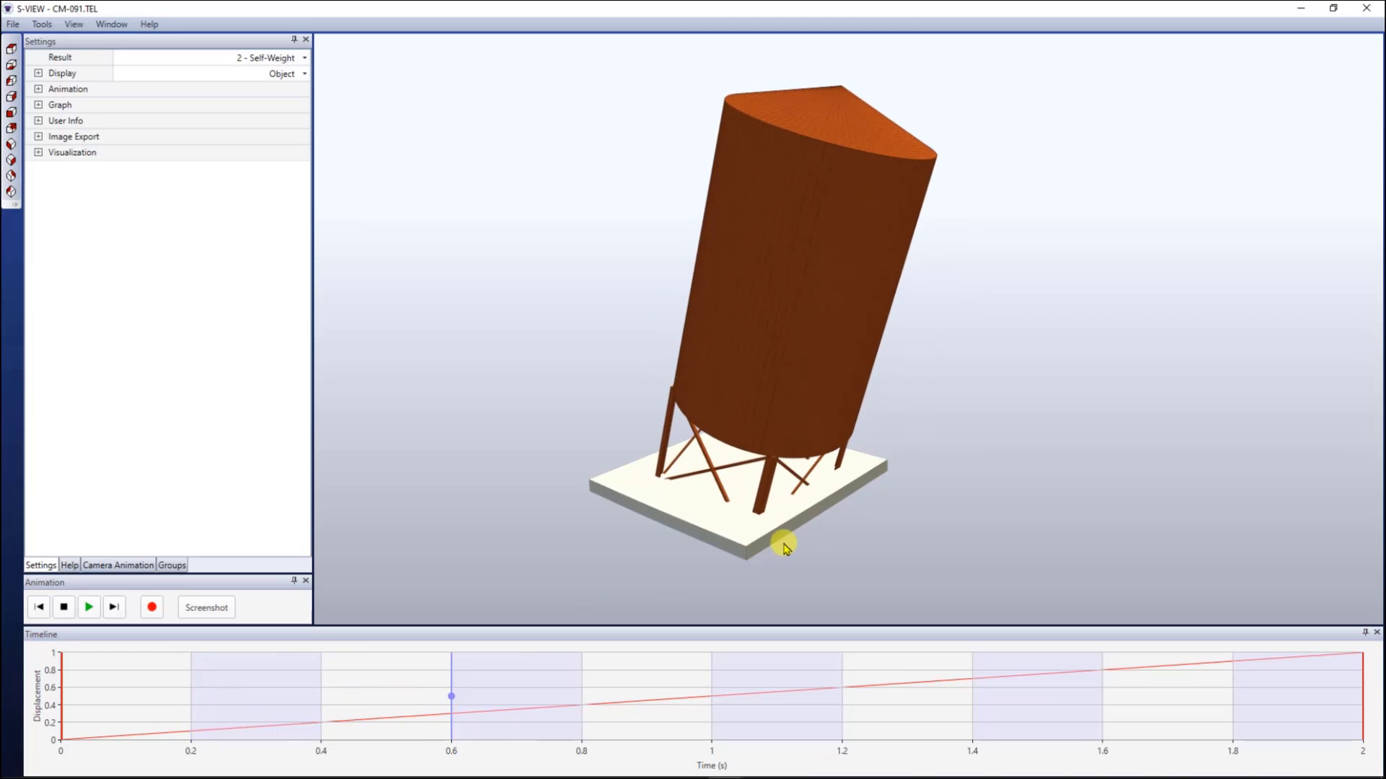
pyautogui.moveTo(782, 542); pyautogui.dragTo(804, 469, button='middle')
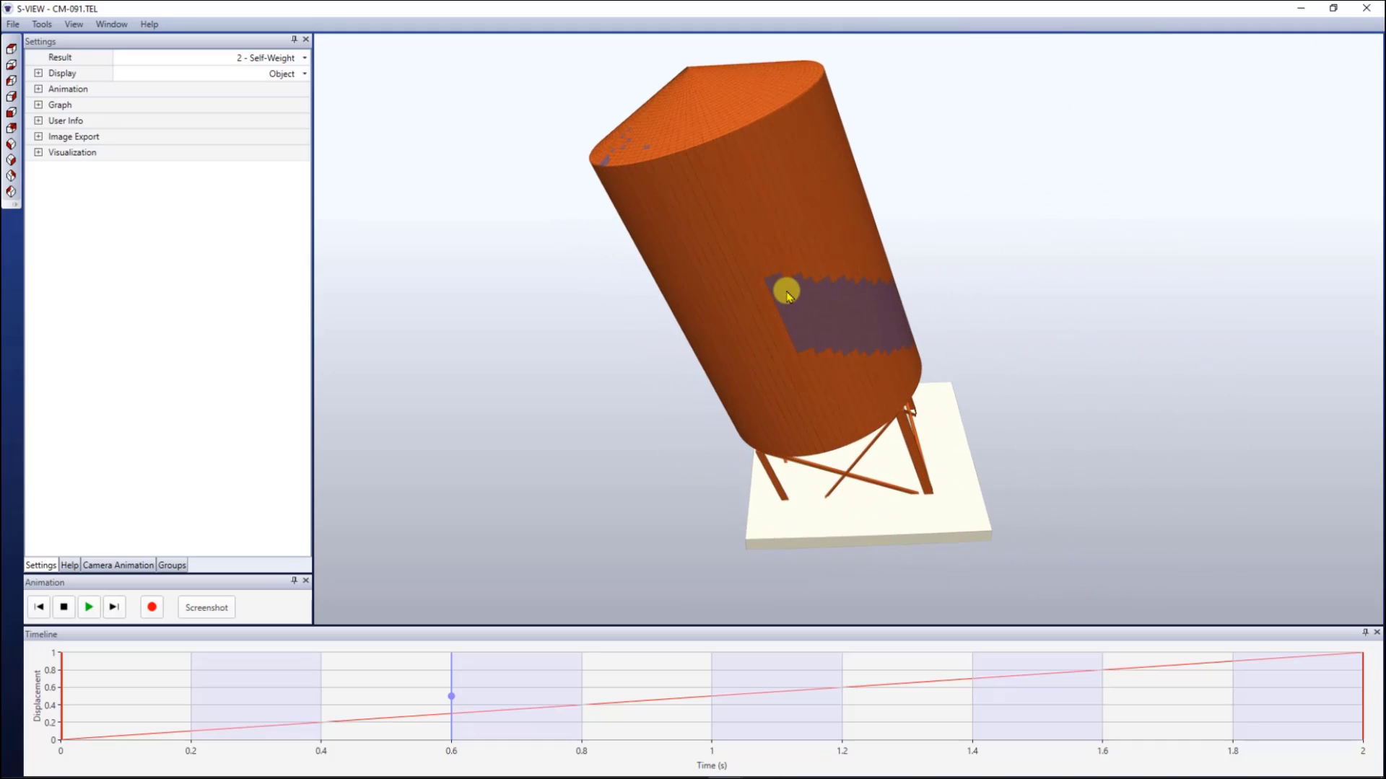
pyautogui.moveTo(665, 195); pyautogui.dragTo(702, 223, button='middle')
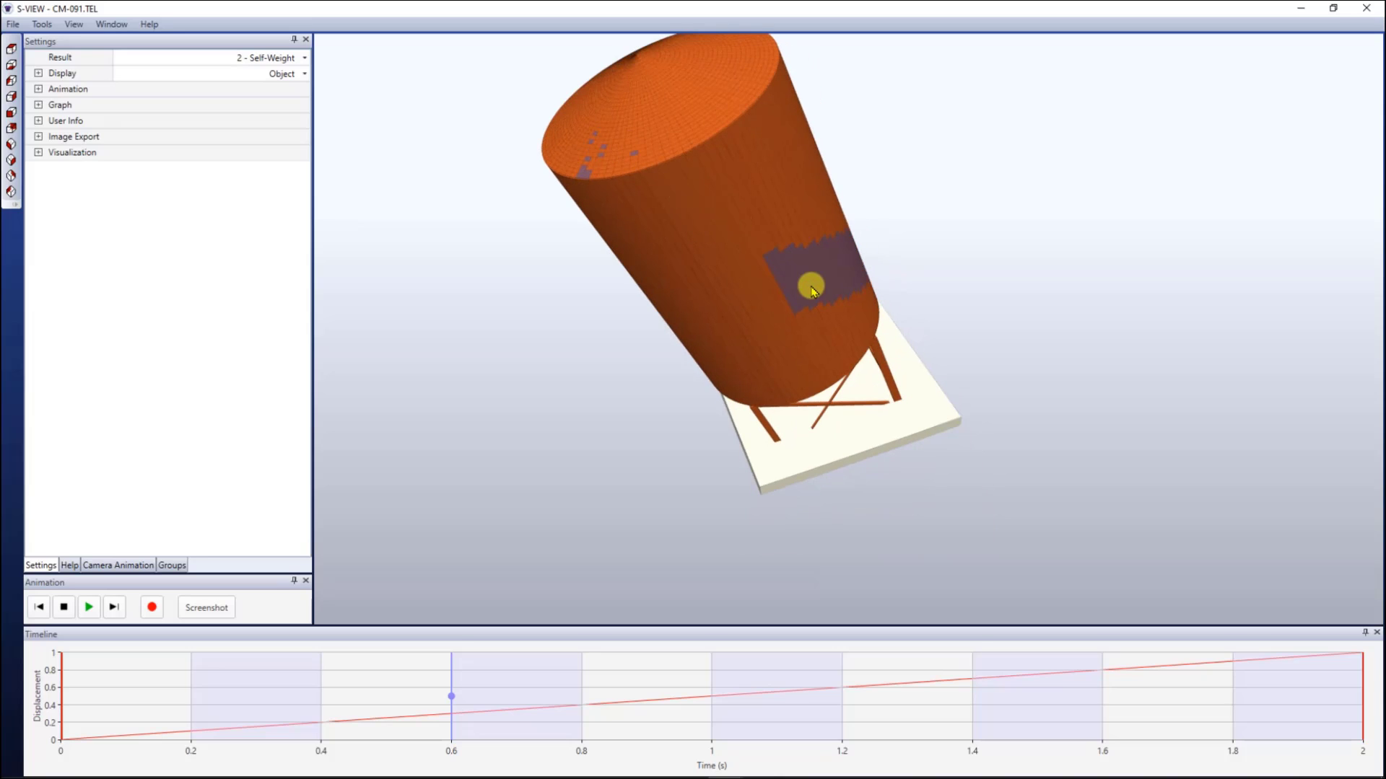
pyautogui.moveTo(811, 286); pyautogui.dragTo(799, 281, button='middle')
pyautogui.moveTo(715, 217); pyautogui.dragTo(653, 176, button='middle')
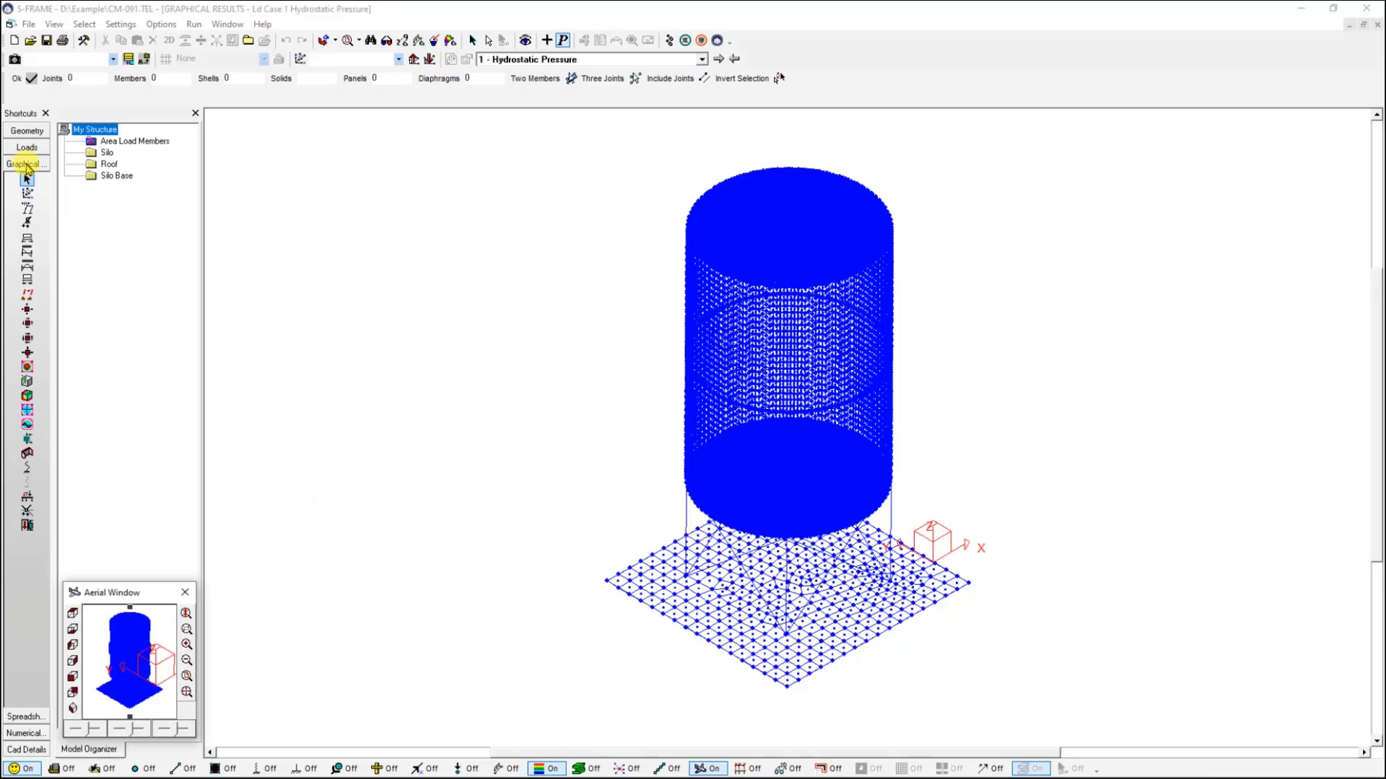
# Return to the S-FRAME geometry, examine the leg-to-slab area in a front view, and display the assigned material properties
pyautogui.click(27, 131)
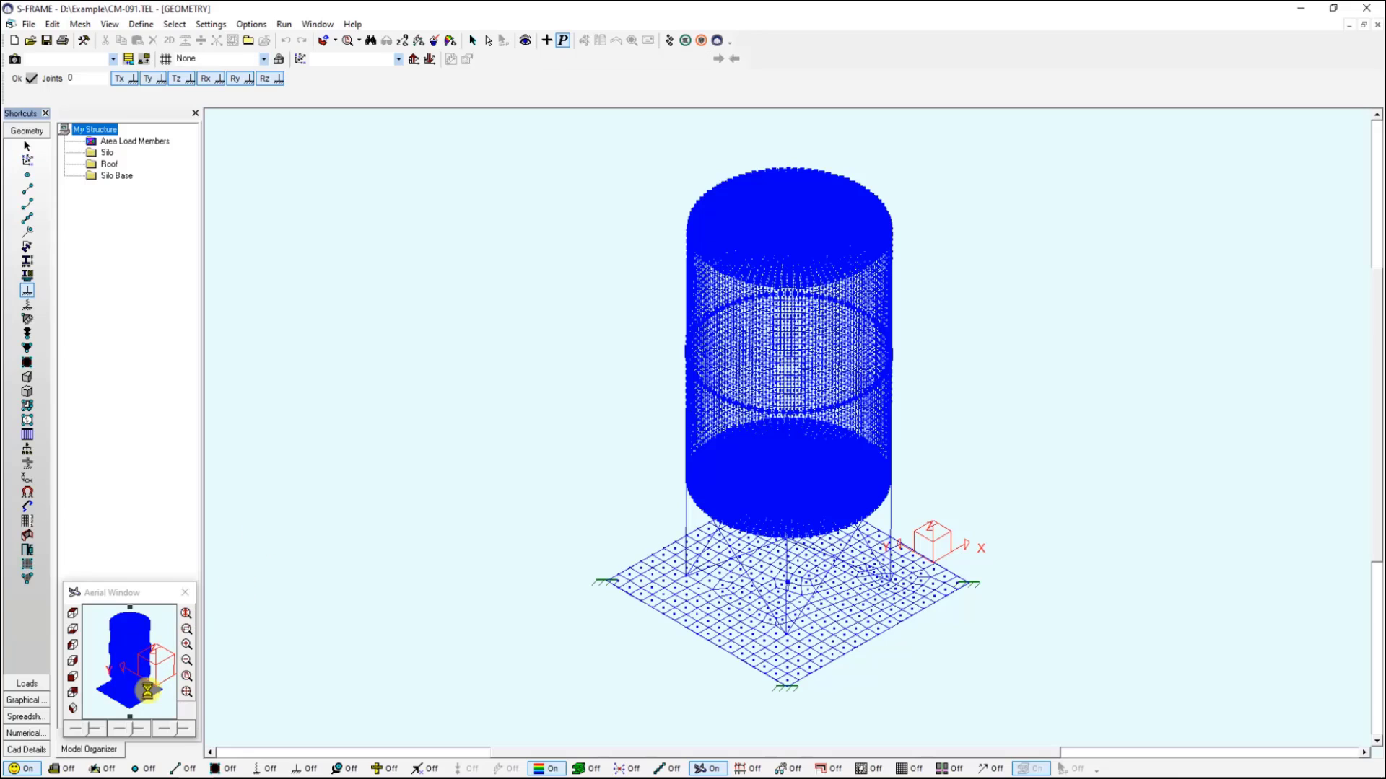
pyautogui.click(72, 680)
pyautogui.moveTo(831, 666); pyautogui.dragTo(628, 610, button='middle')
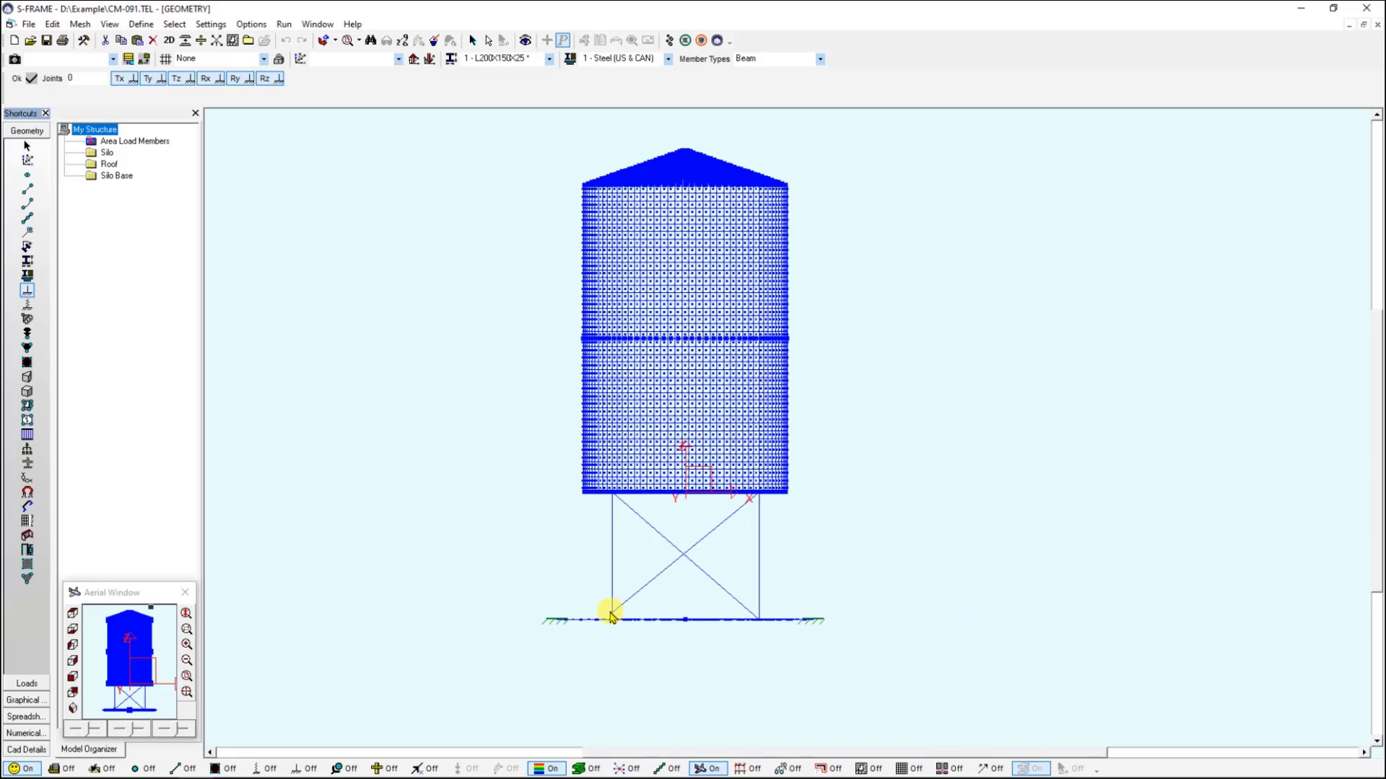
pyautogui.moveTo(615, 619)
pyautogui.mouseDown(button='middle')
pyautogui.moveTo(637, 618)
pyautogui.moveTo(596, 619)
pyautogui.mouseUp(button='middle')
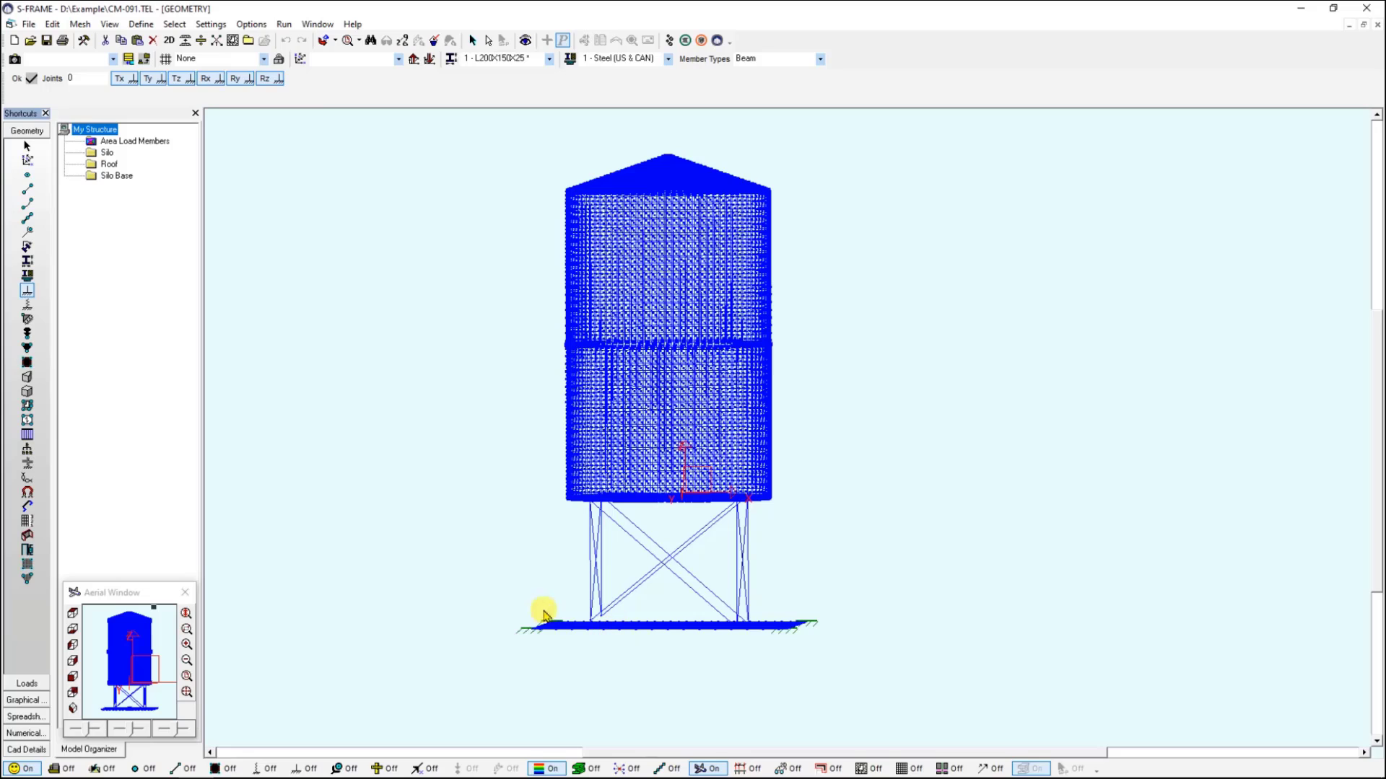
pyautogui.click(26, 276)
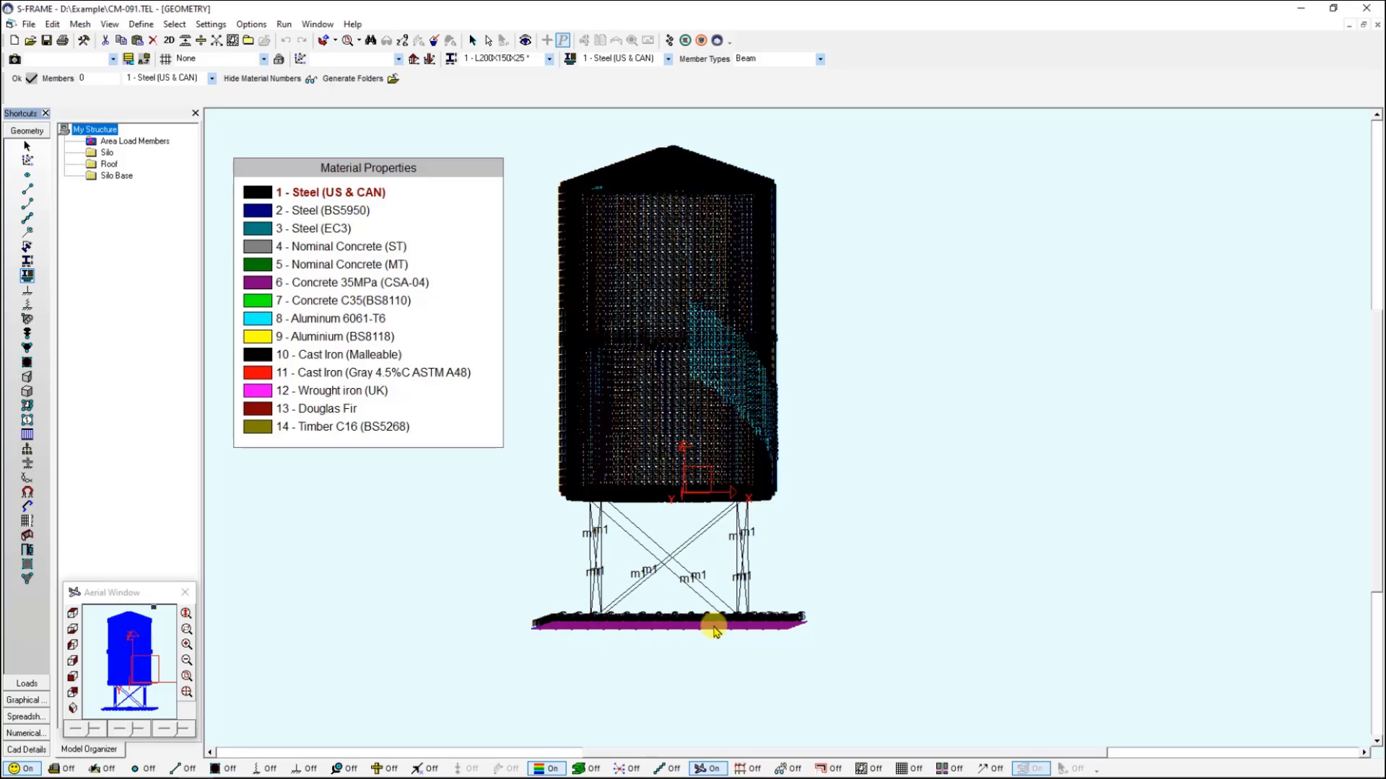
# Examine in the isometric view how a silo leg's base joint meets the slab mesh, and restore the full view
pyautogui.click(72, 708)
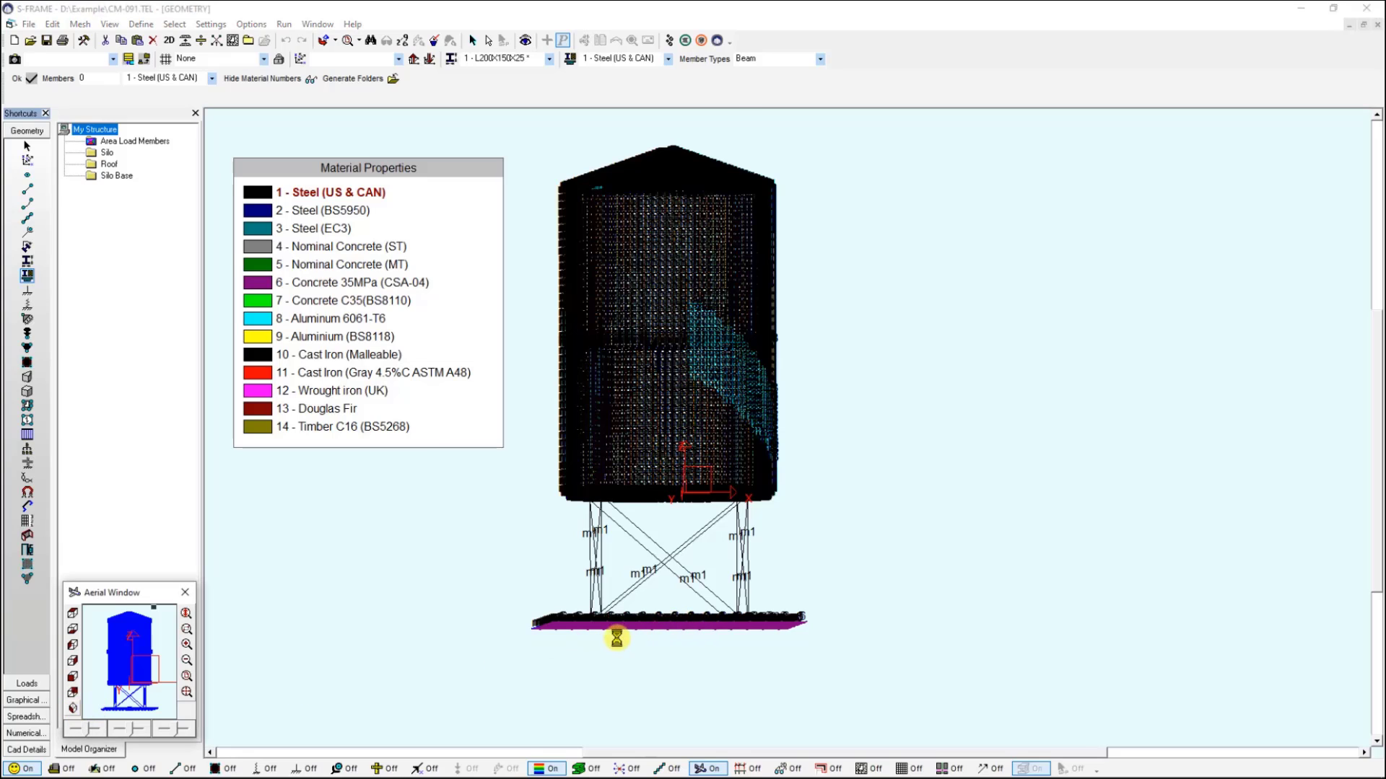
pyautogui.click(27, 145)
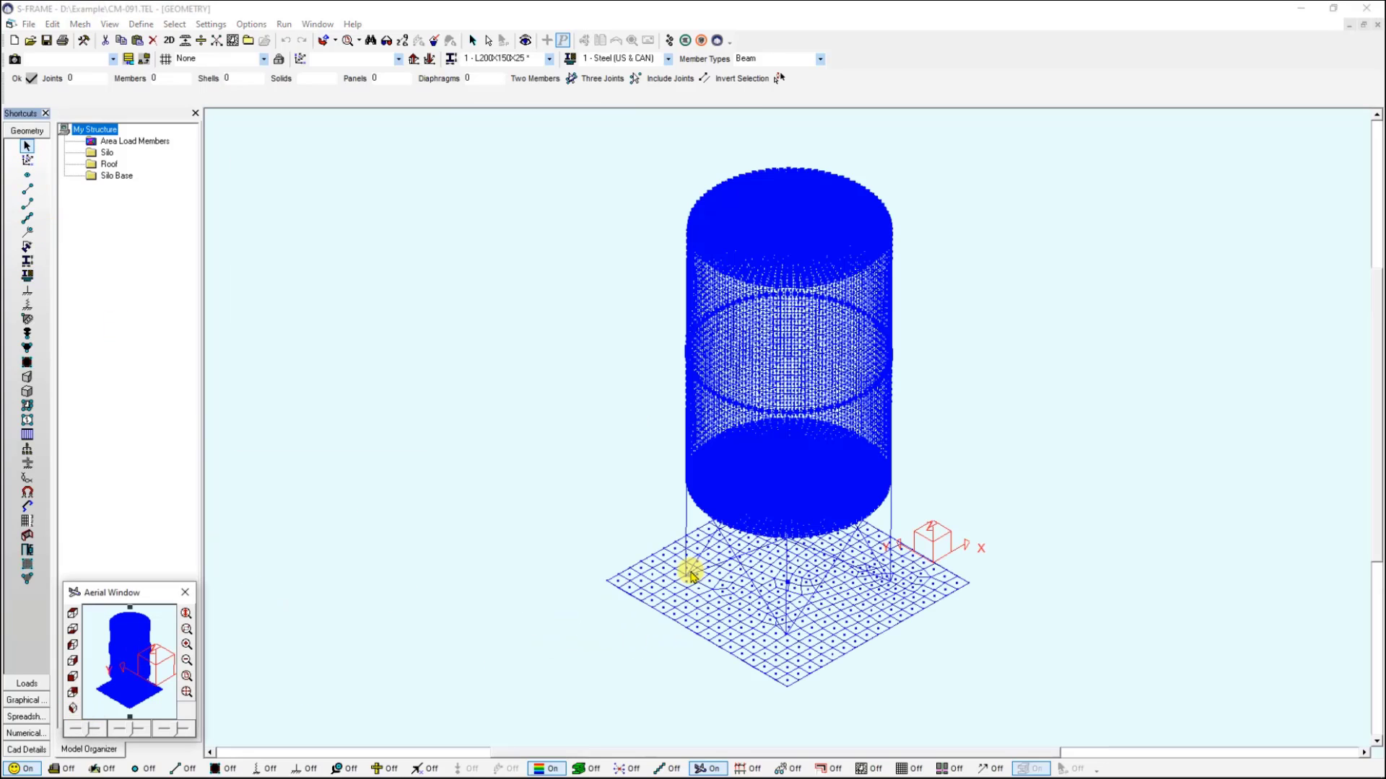
pyautogui.click(186, 632)
pyautogui.moveTo(650, 563); pyautogui.dragTo(715, 595)
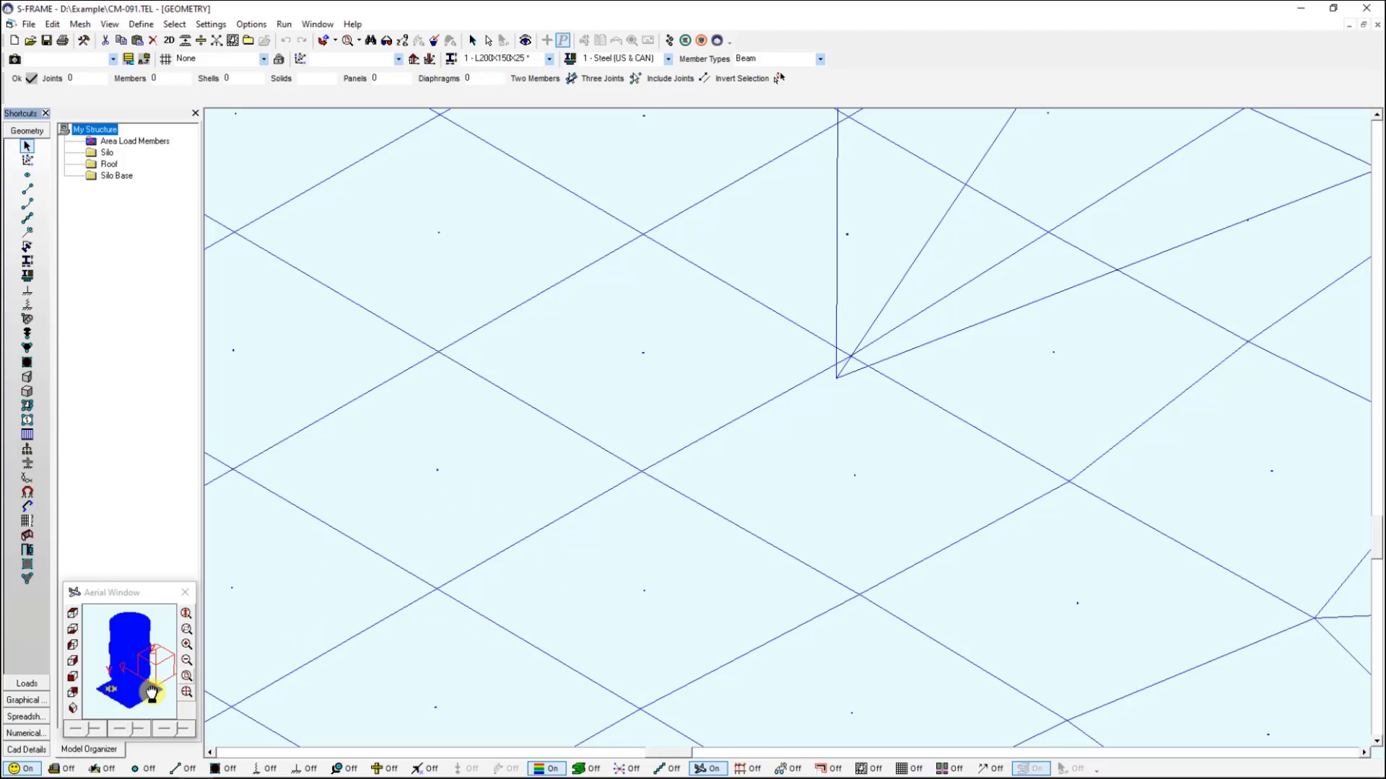
pyautogui.click(75, 728)
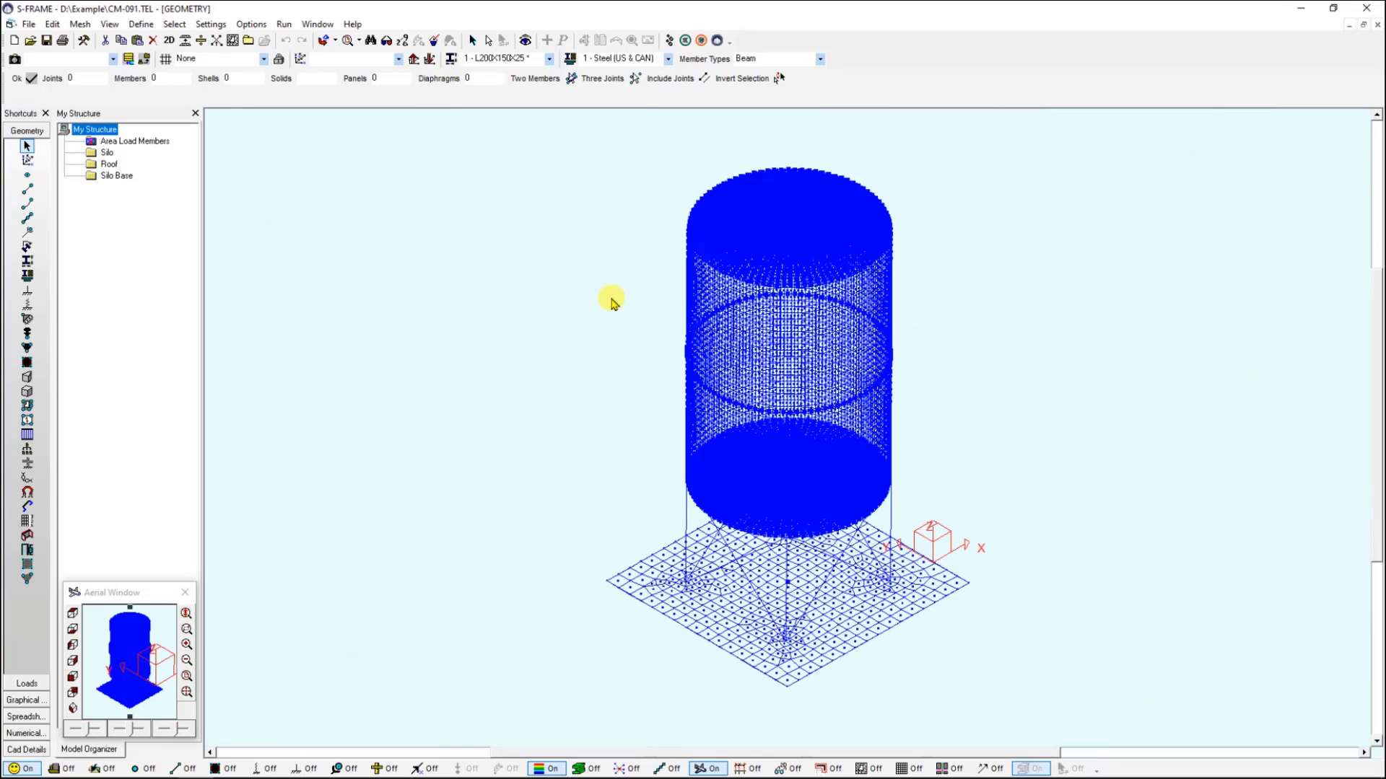
# Check the leg's base joint against the refined slab mesh up close, and restore the full model view
pyautogui.click(72, 677)
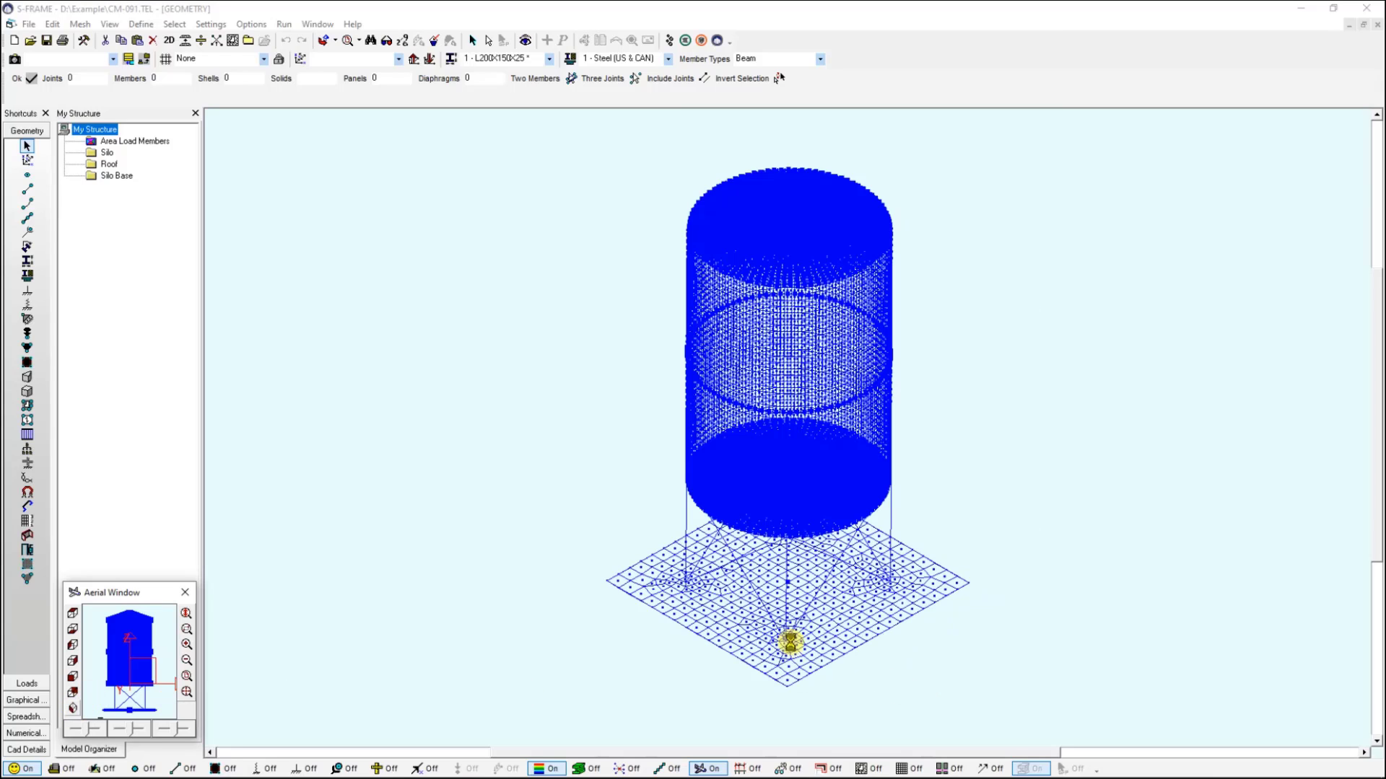
pyautogui.click(187, 630)
pyautogui.moveTo(678, 572); pyautogui.dragTo(697, 589)
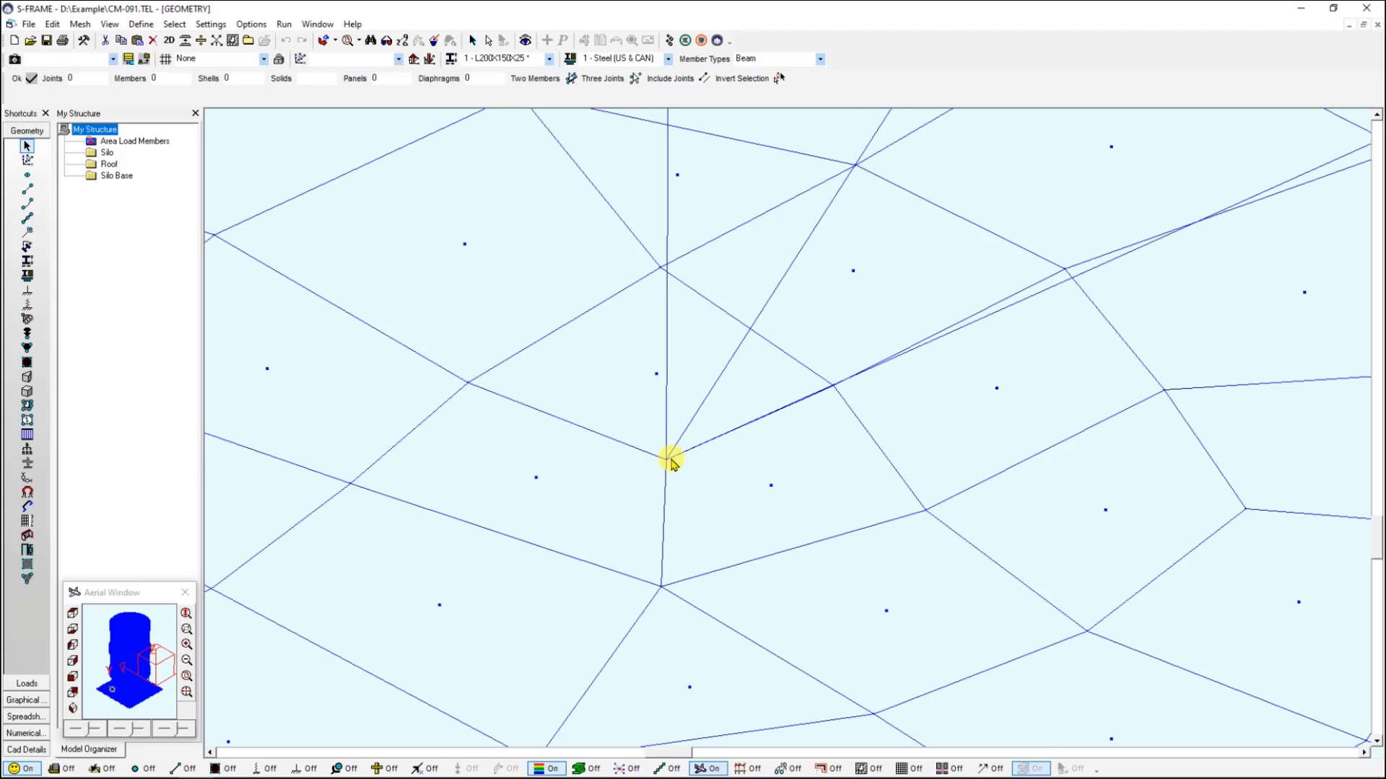
pyautogui.click(187, 676)
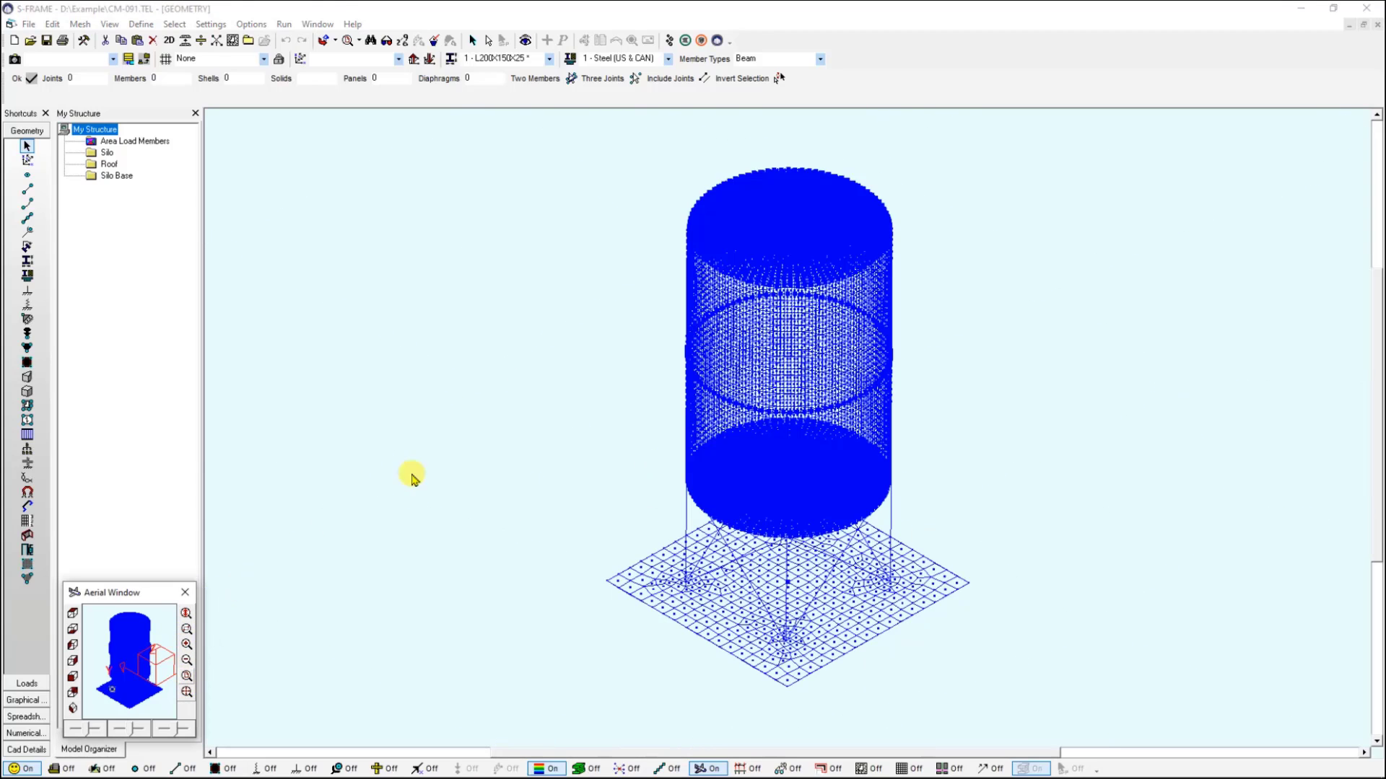
# Rerun the P-Delta Static analysis for both cases and combinations on the refined-mesh model and proceed to the results
pyautogui.click(669, 41)
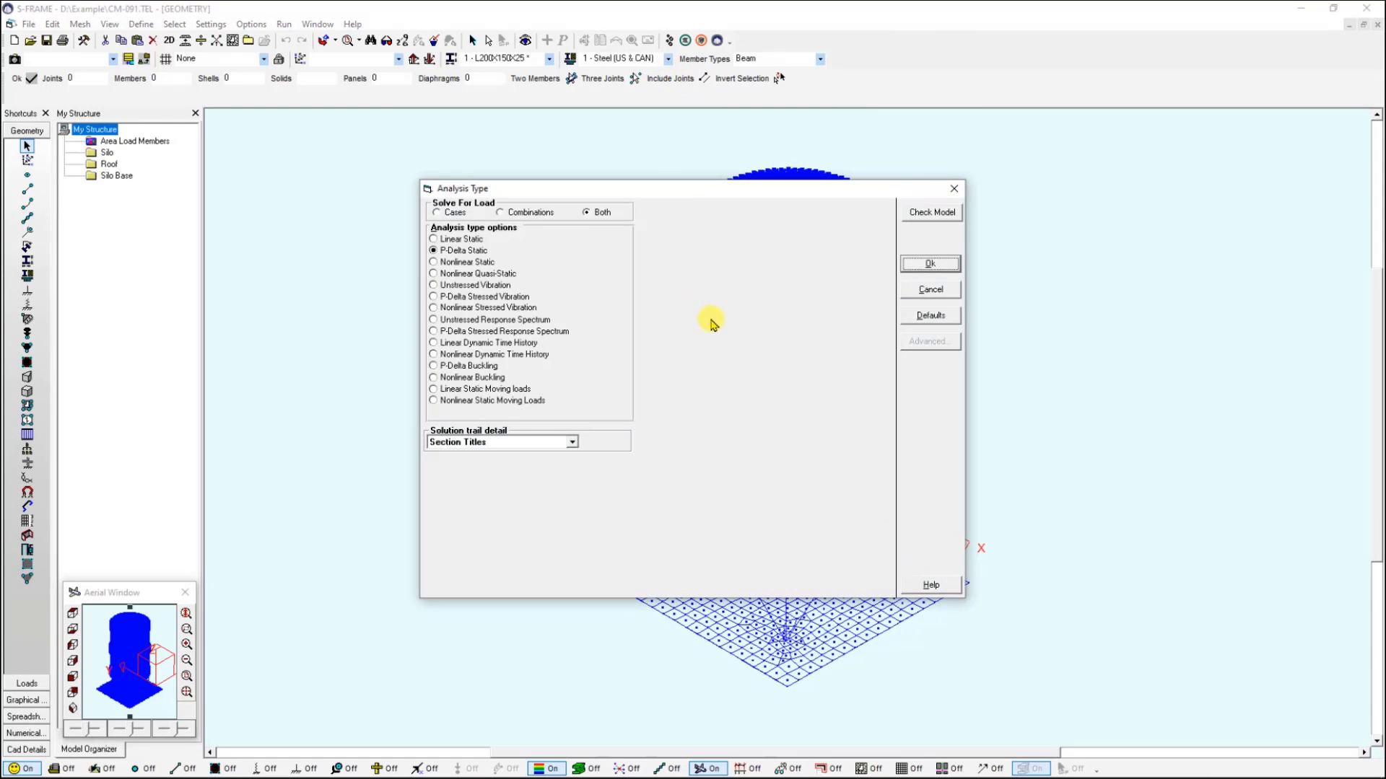
pyautogui.click(932, 265)
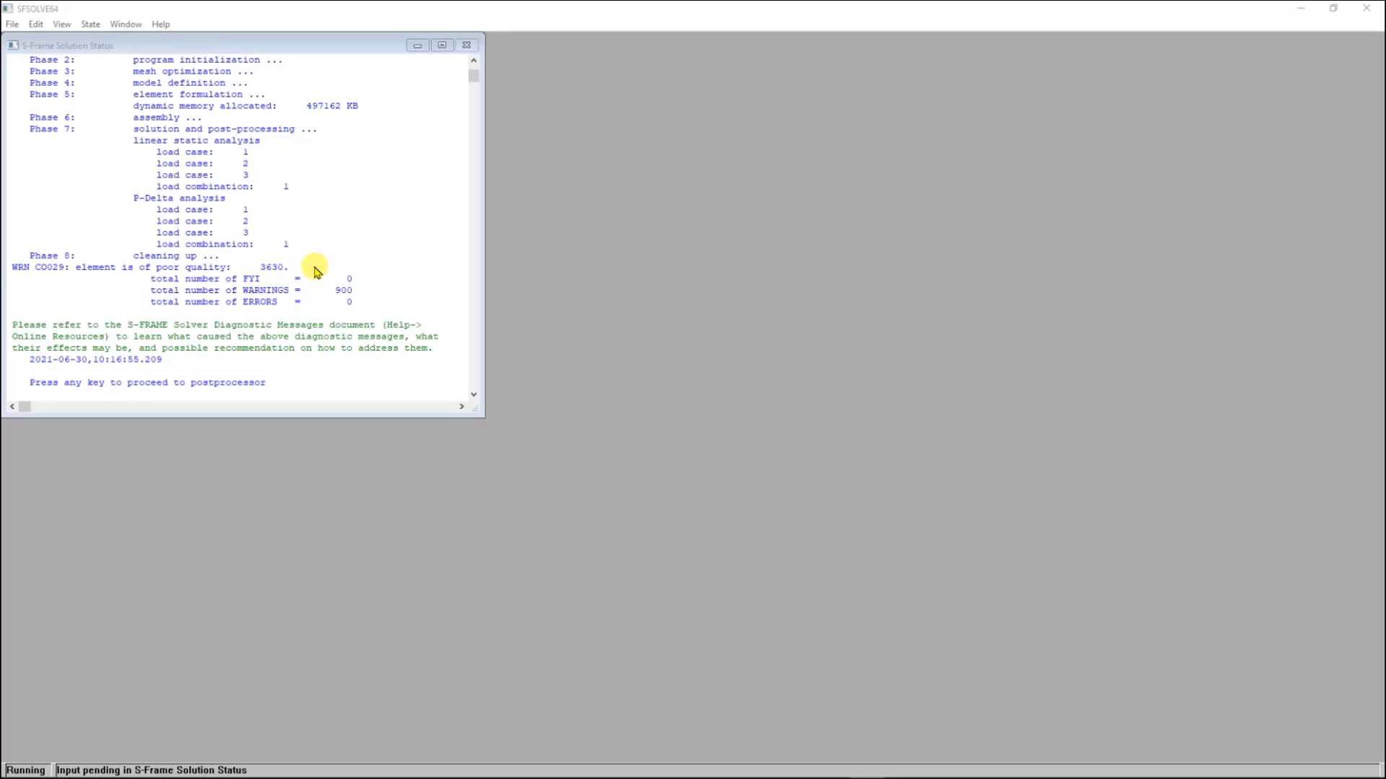
pyautogui.press('Return')
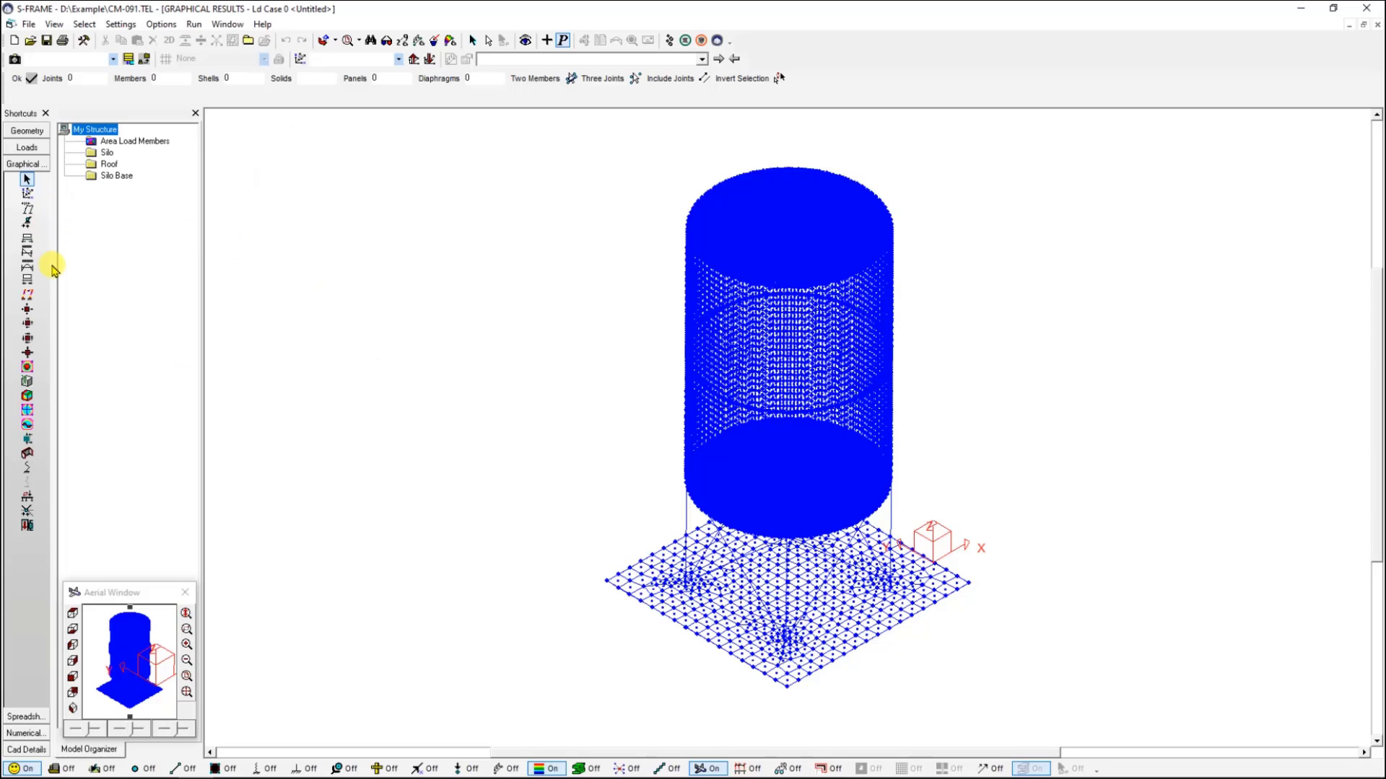
# Open the reanalysed model in S-VIEW and inspect the Self-Weight deformation of silo and slab at about 0.23 s from a low angle
pyautogui.click(194, 27)
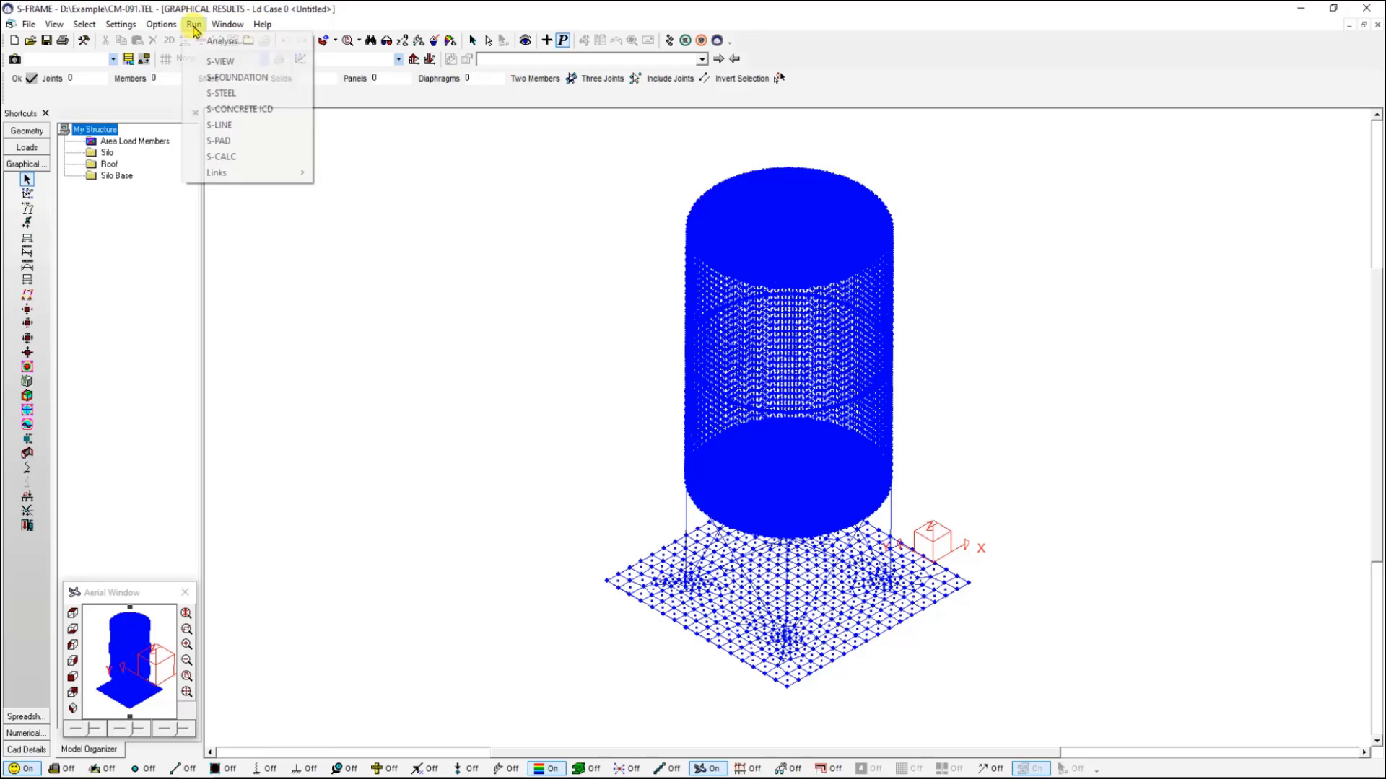
pyautogui.click(229, 63)
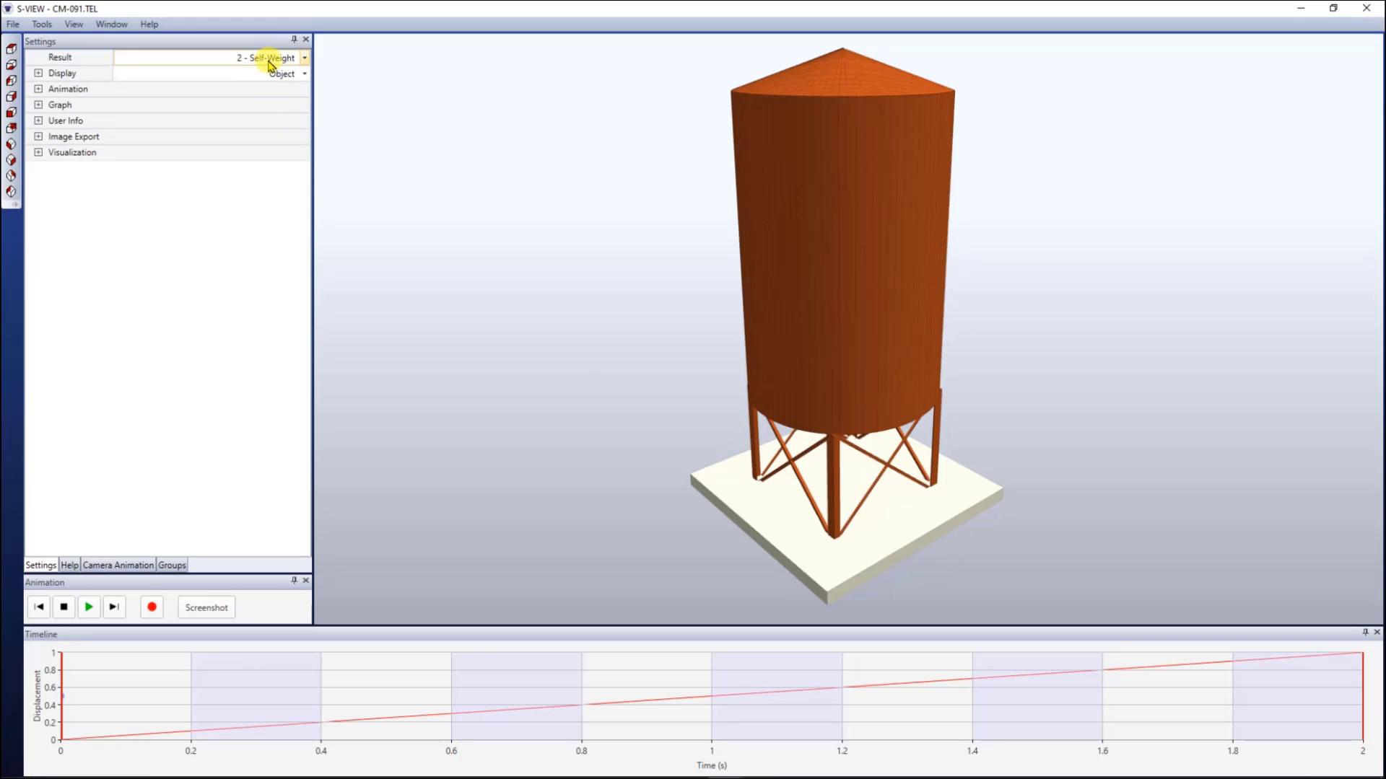
pyautogui.moveTo(78, 695); pyautogui.dragTo(213, 686)
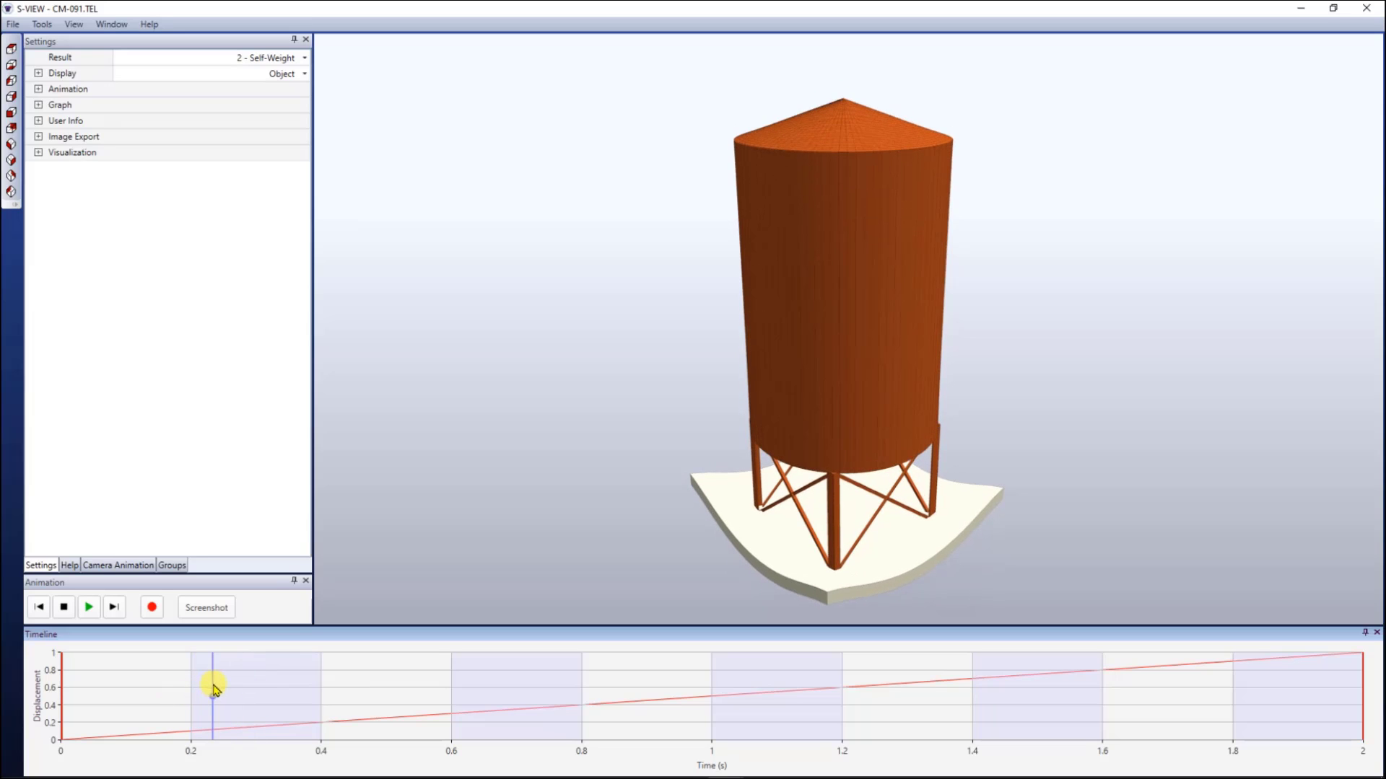
pyautogui.moveTo(876, 560); pyautogui.dragTo(826, 551)
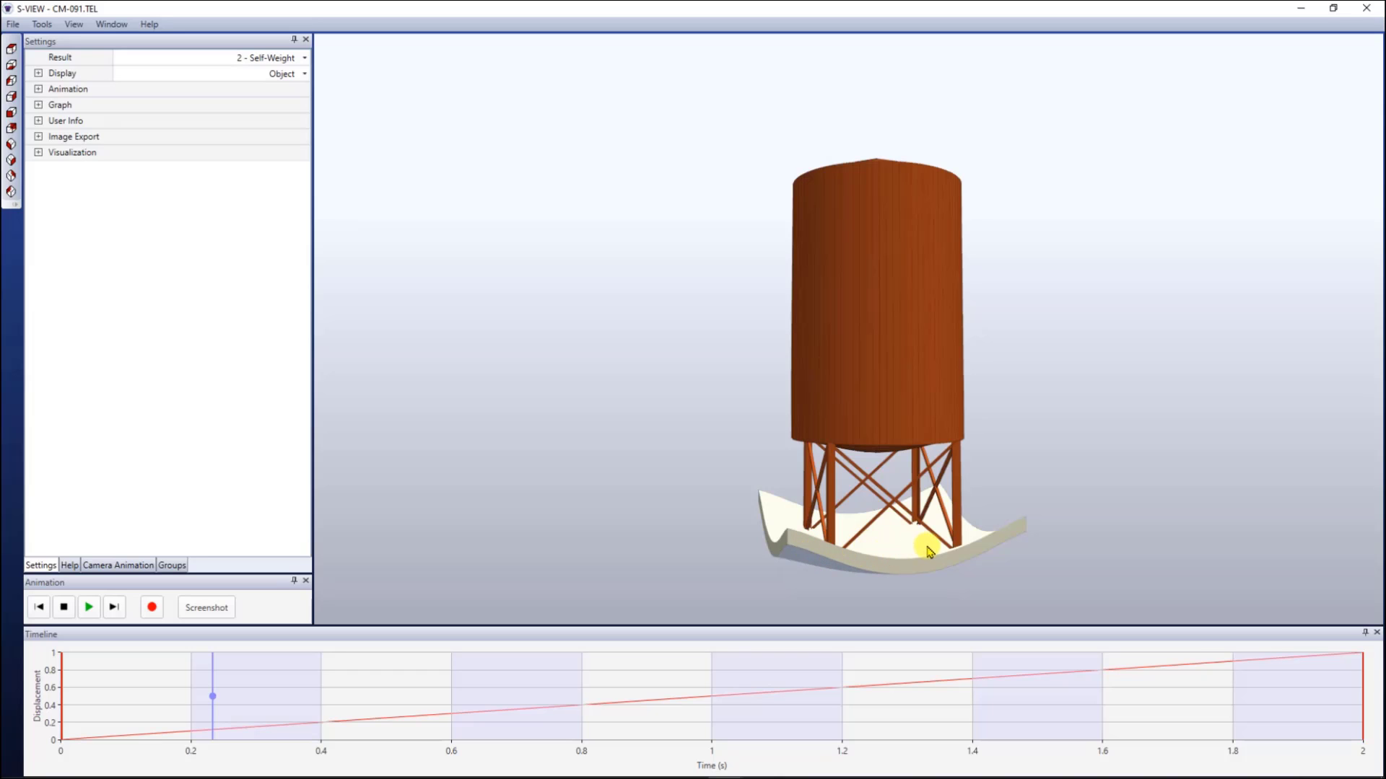
# Scrub the Self-Weight animation back to about 0.03 s and switch the result to 1 - Hydrostatic Pressure
pyautogui.moveTo(212, 696); pyautogui.dragTo(82, 697)
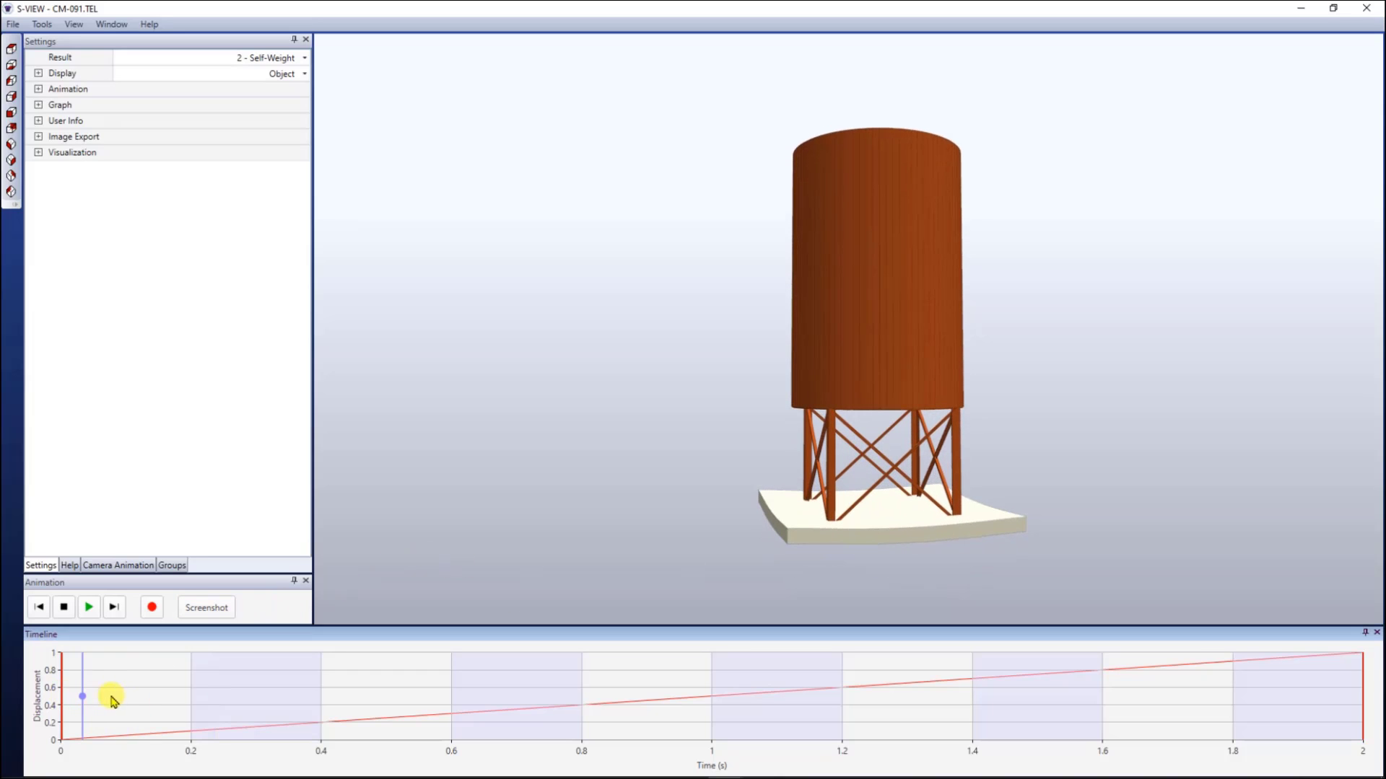
pyautogui.moveTo(1071, 363)
pyautogui.mouseDown(button='middle')
pyautogui.moveTo(974, 401)
pyautogui.moveTo(875, 396)
pyautogui.moveTo(782, 430)
pyautogui.moveTo(797, 437)
pyautogui.mouseUp(button='middle')
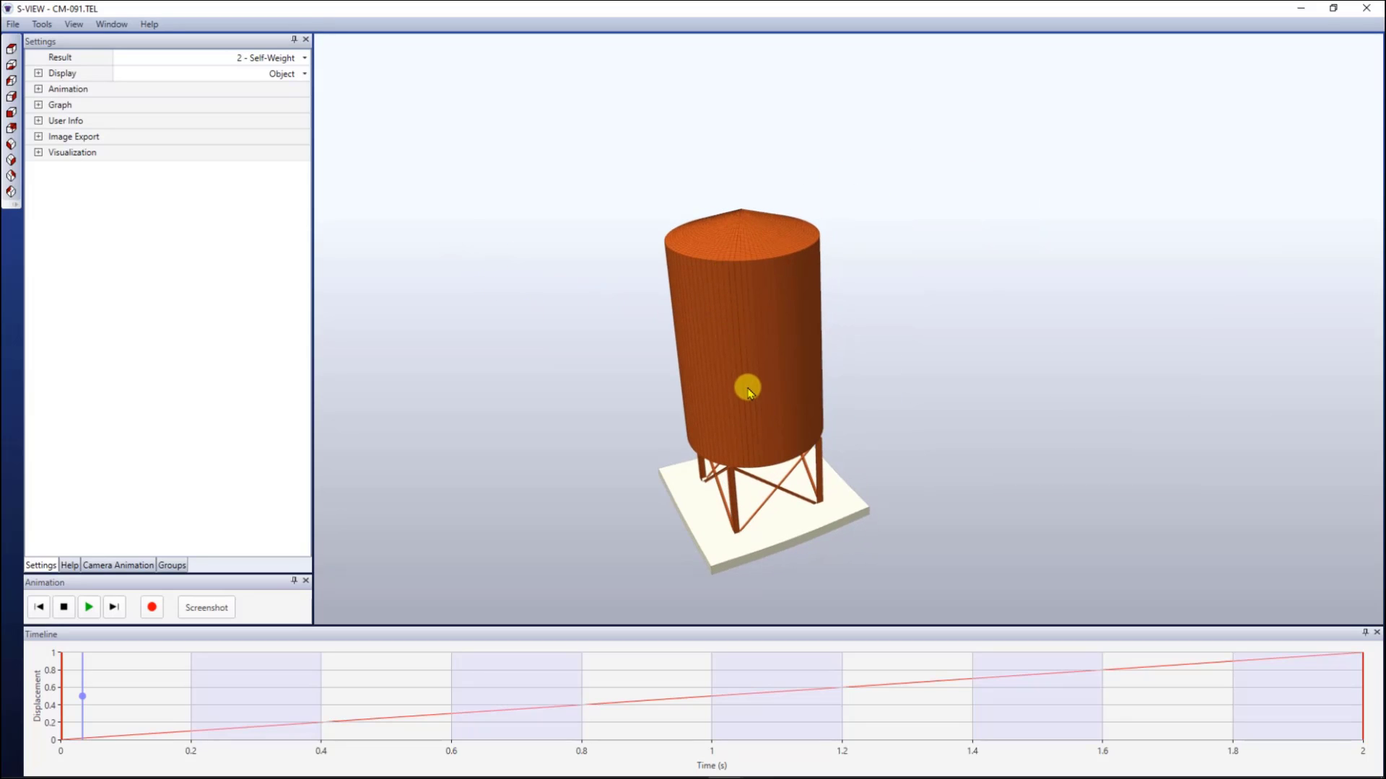
pyautogui.click(304, 58)
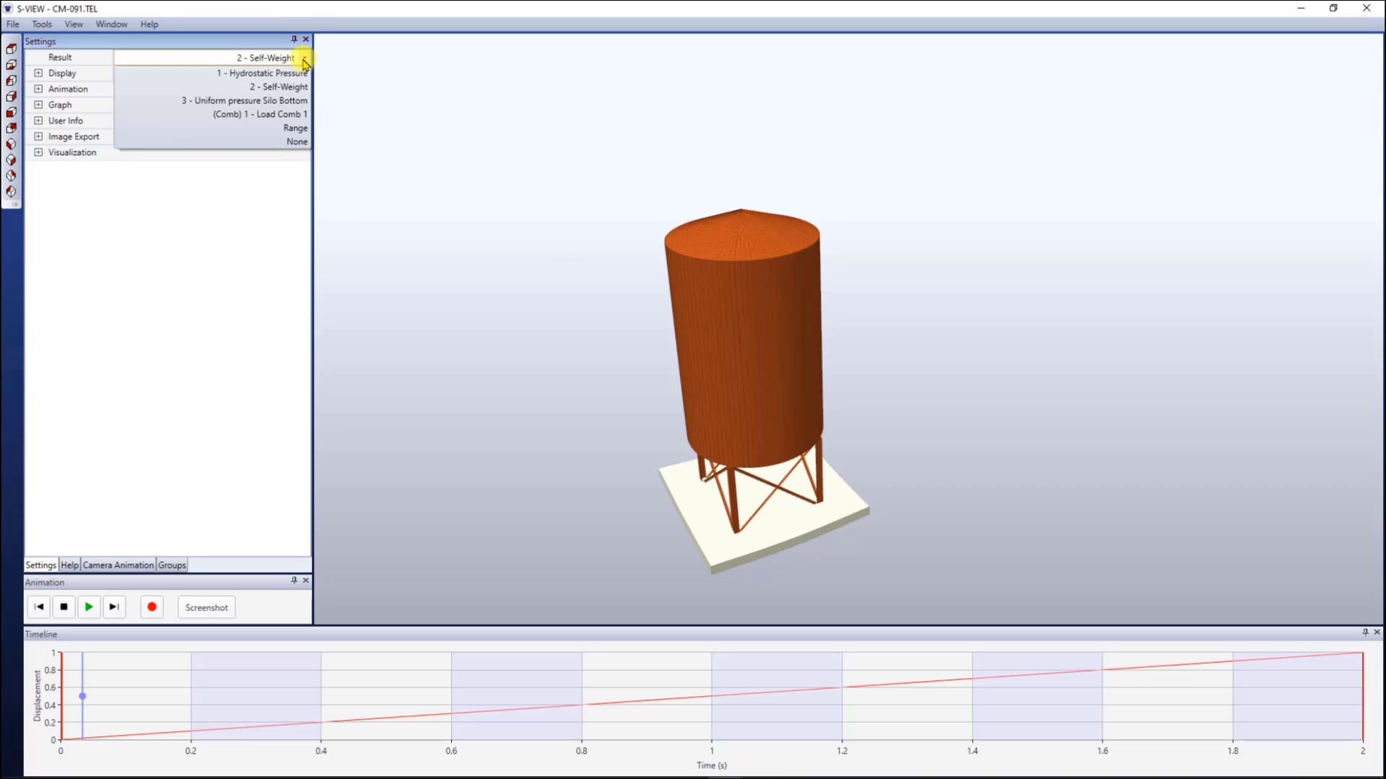
pyautogui.click(261, 74)
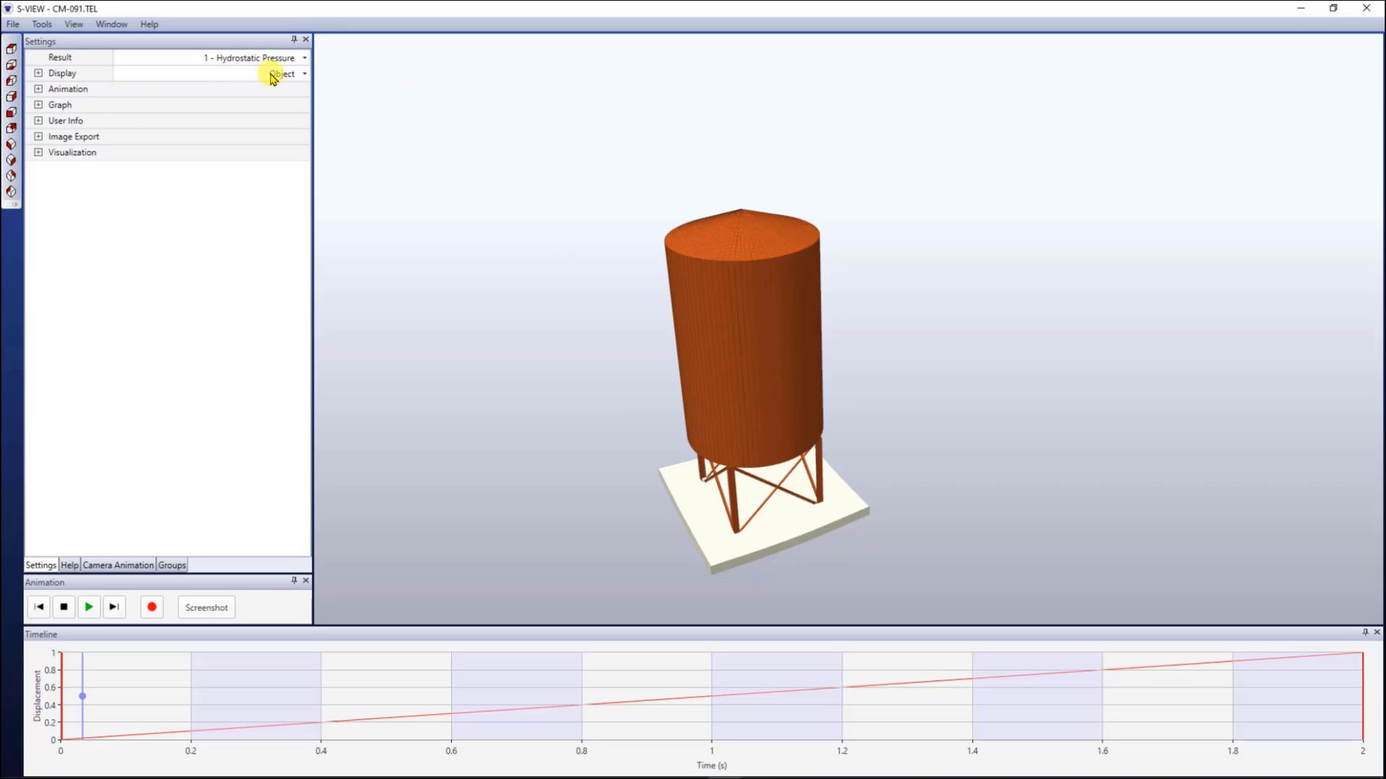
# Display the Hydrostatic Pressure result as contours and generate the panel VonMises stress contours at the Middle location
pyautogui.click(303, 74)
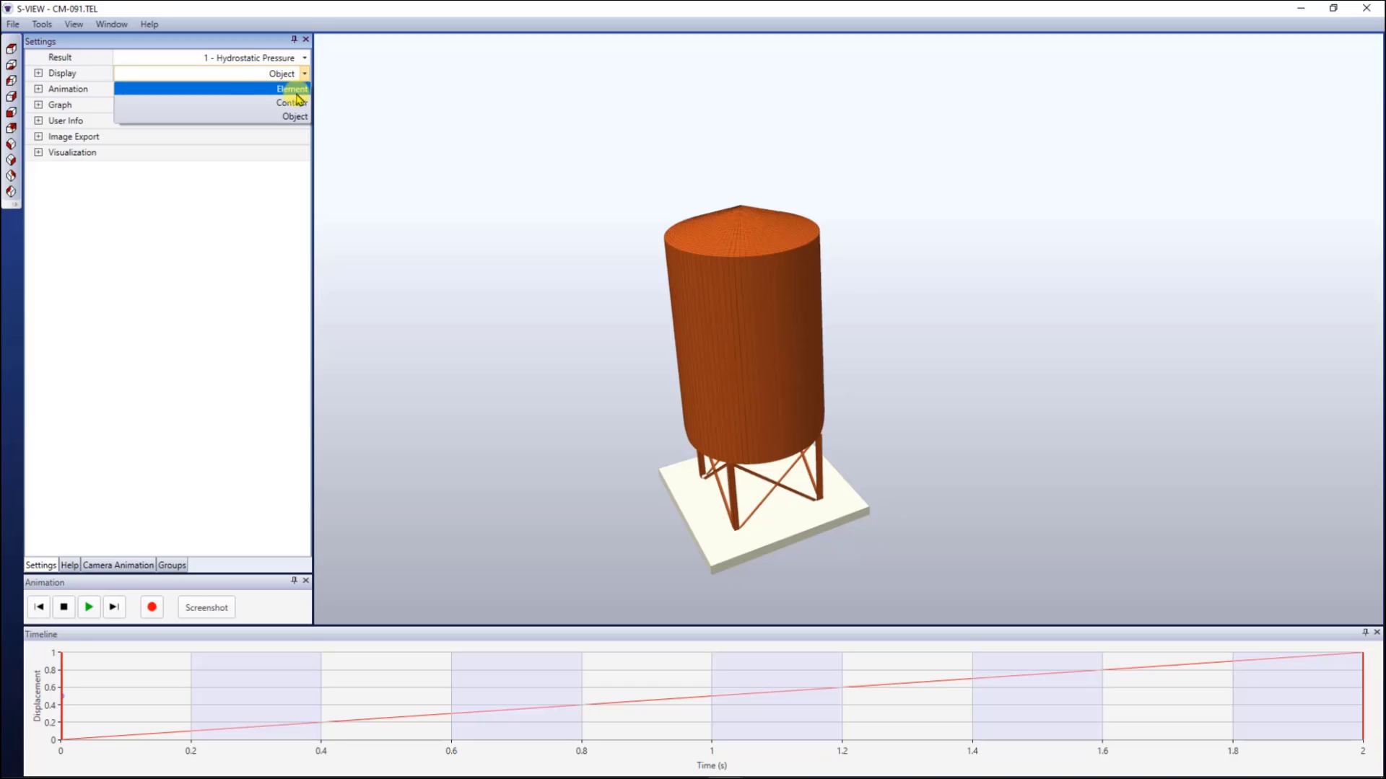
pyautogui.click(299, 103)
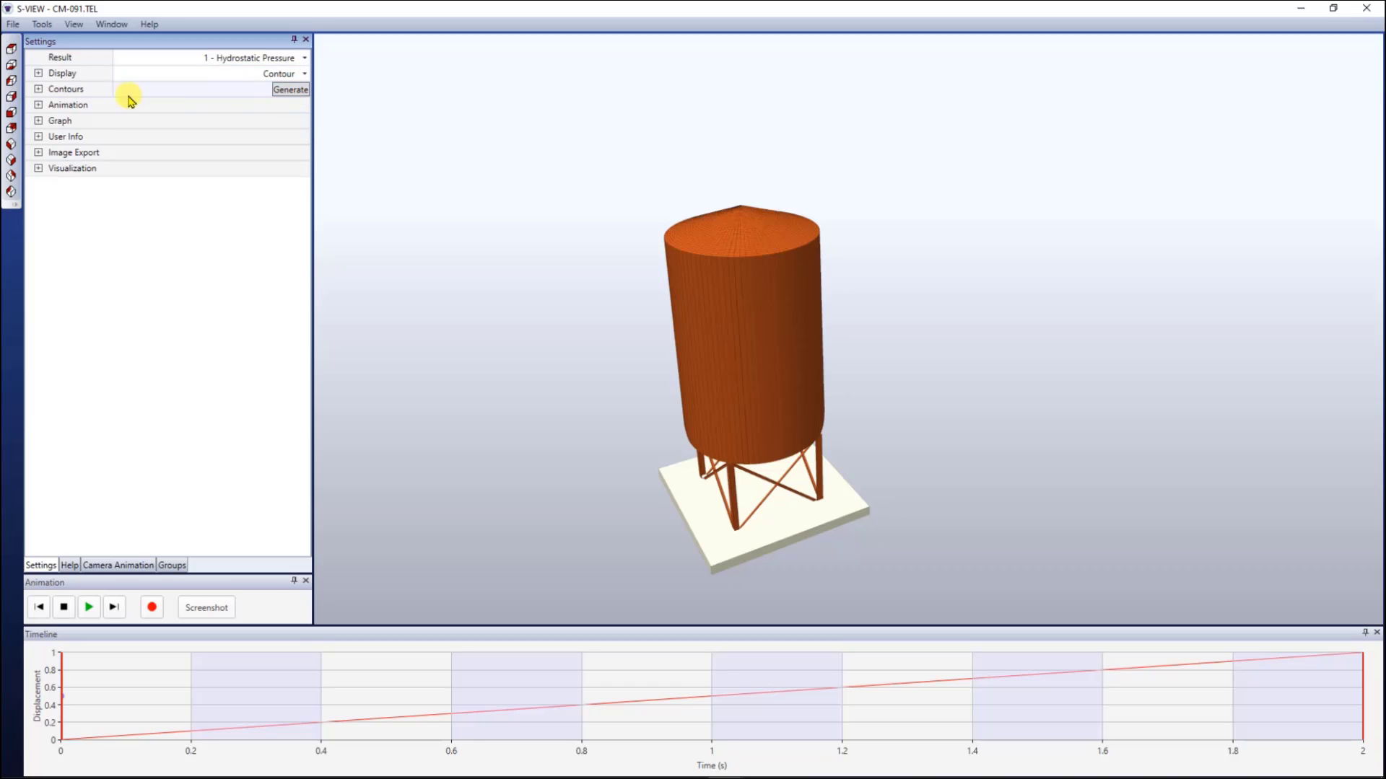
pyautogui.click(39, 89)
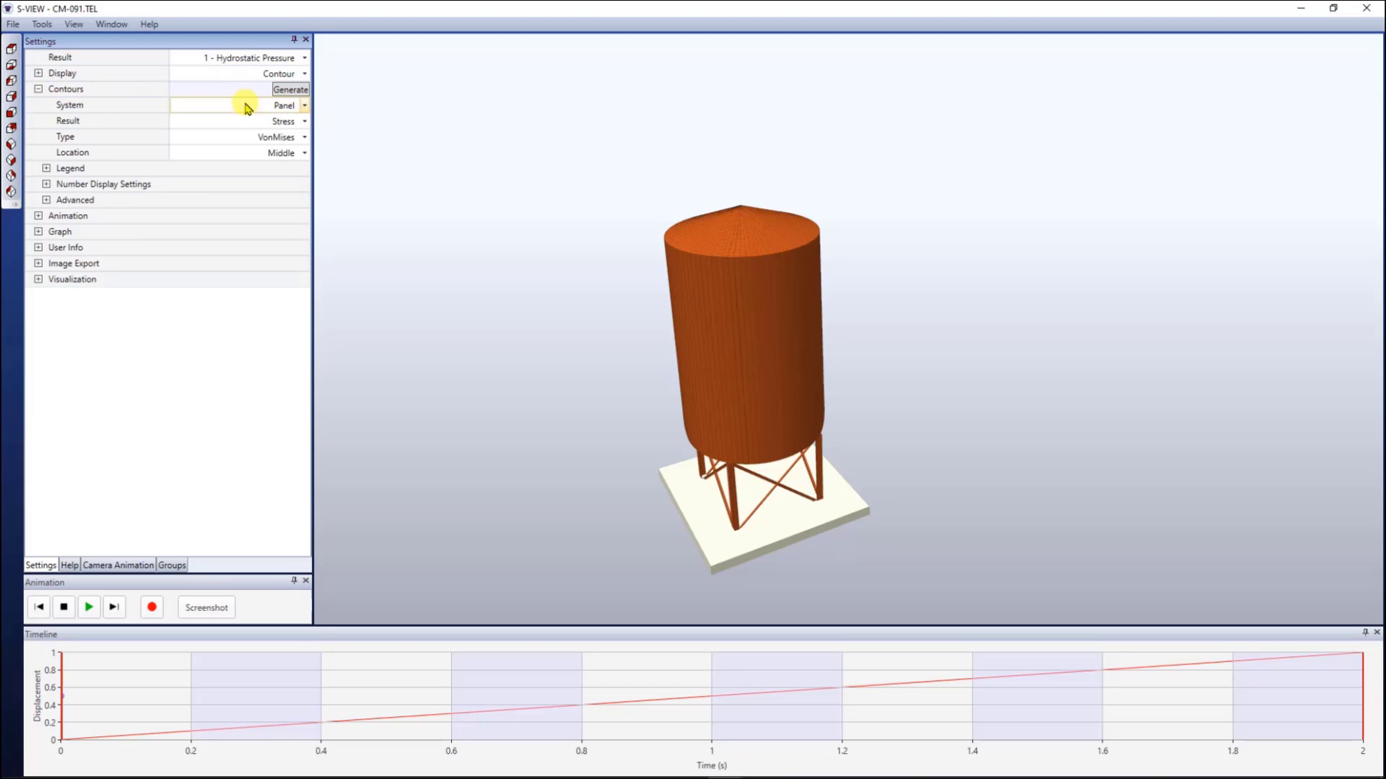
pyautogui.click(308, 155)
pyautogui.click(307, 154)
pyautogui.click(305, 138)
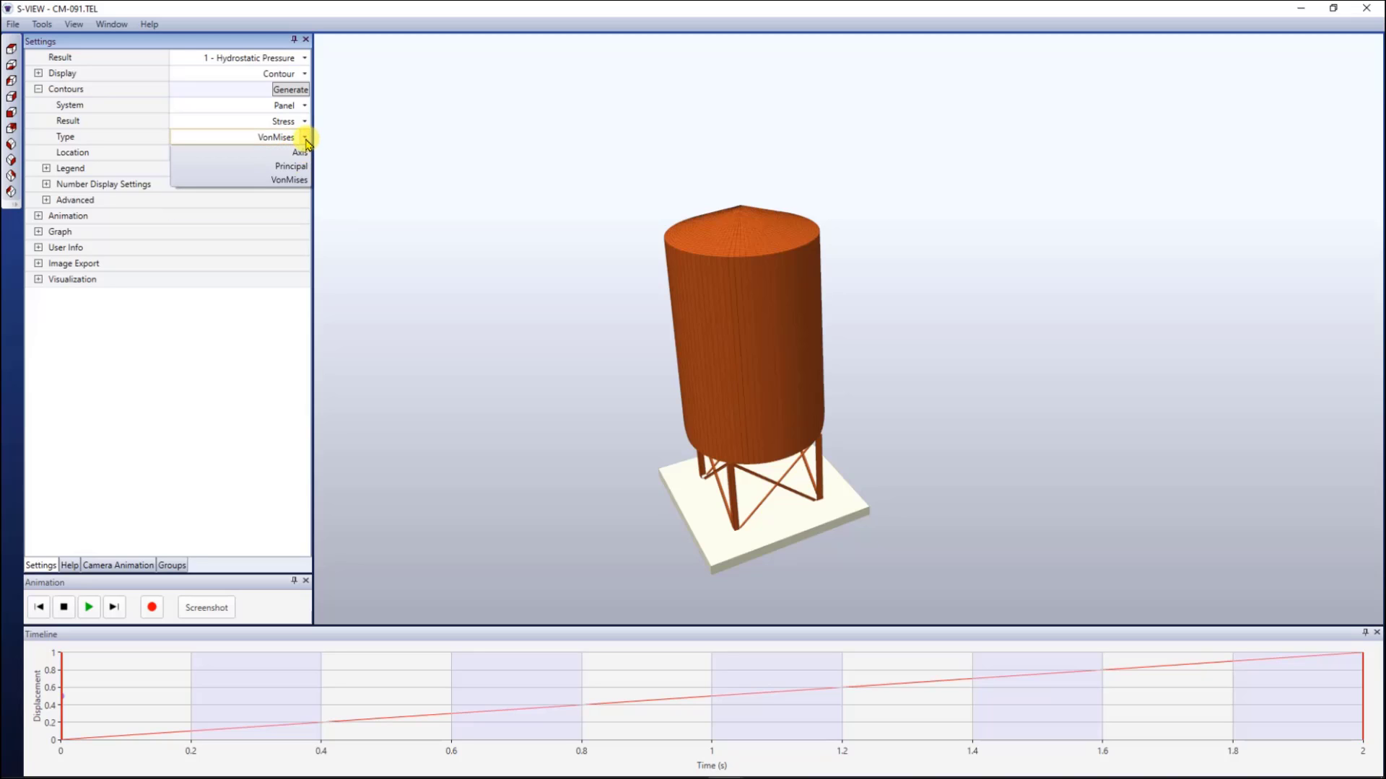
pyautogui.click(306, 139)
pyautogui.click(298, 91)
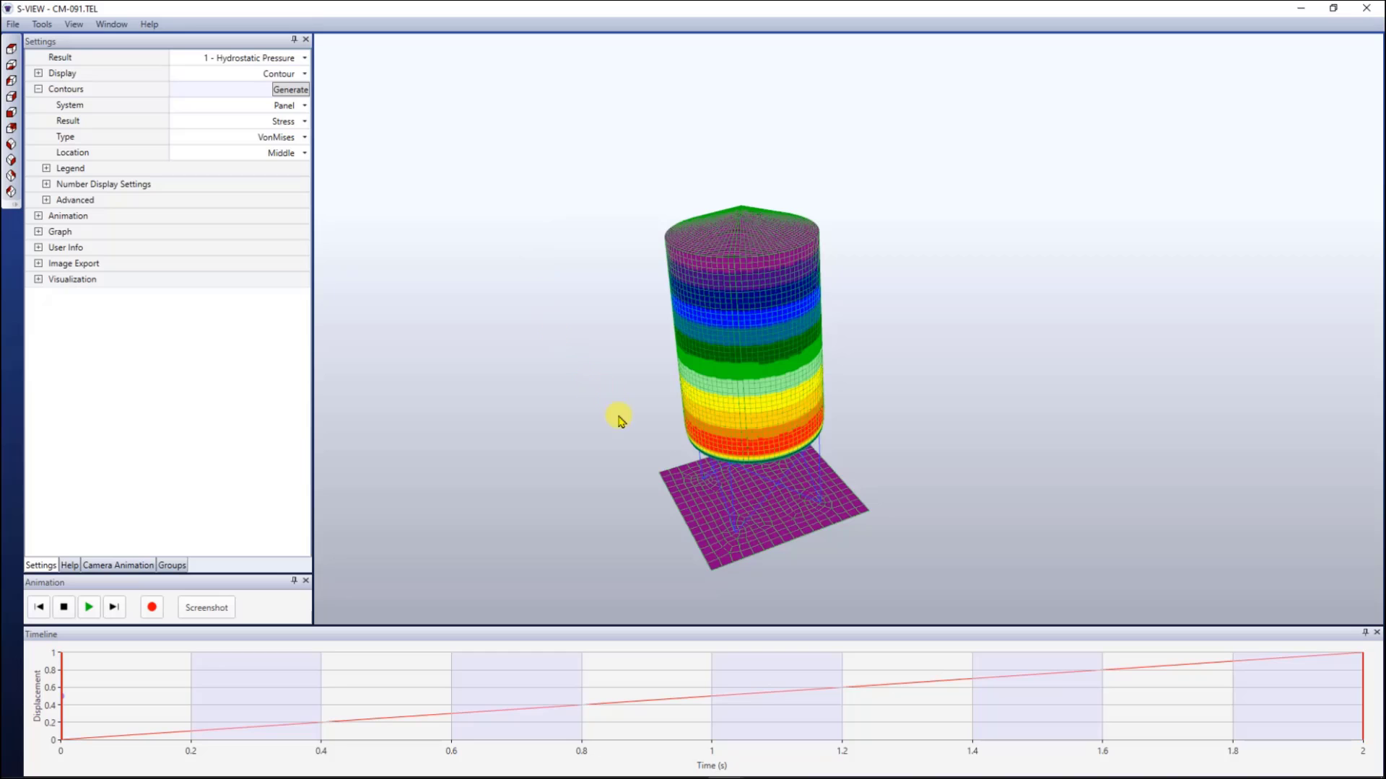
# Regenerate the stress contours with the legend shown, and turn on the interface text in the visualization settings
pyautogui.moveTo(620, 420); pyautogui.dragTo(762, 263)
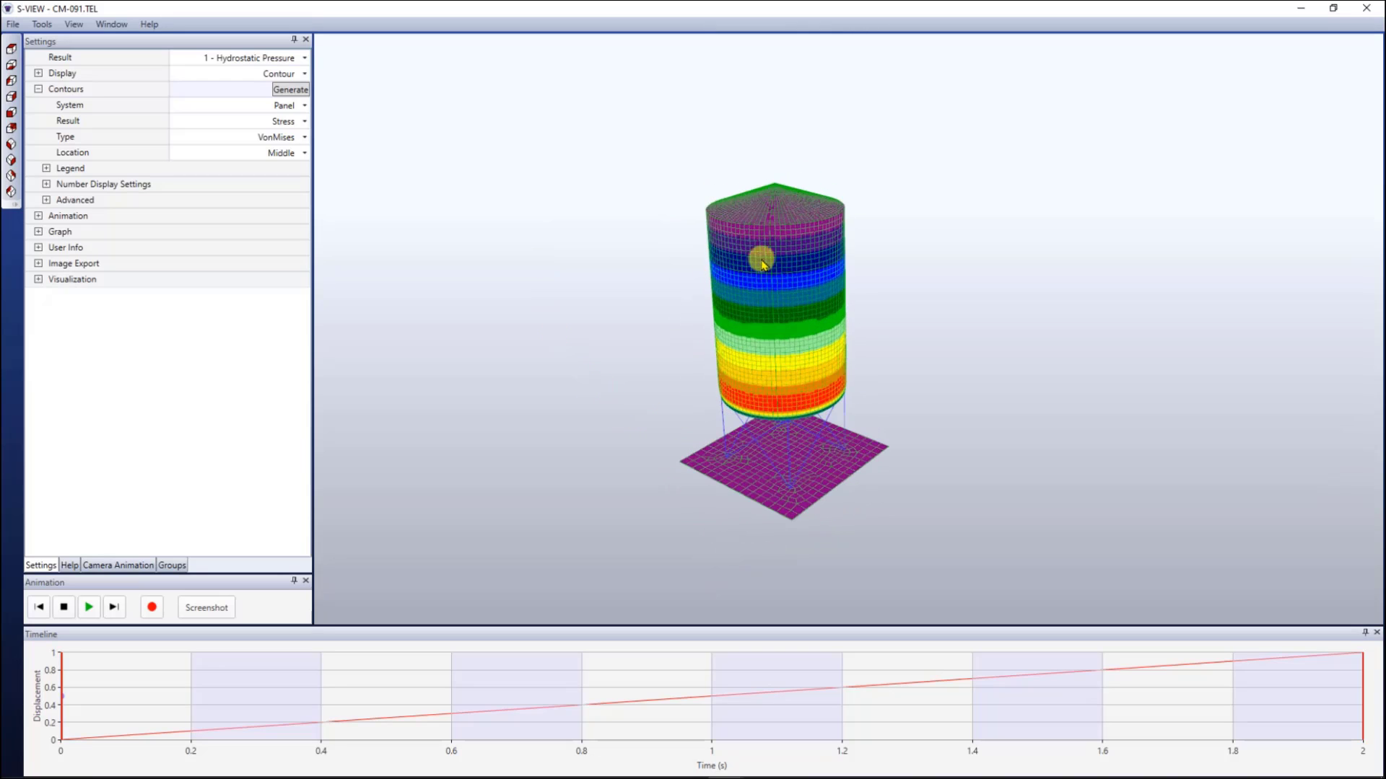
pyautogui.click(39, 280)
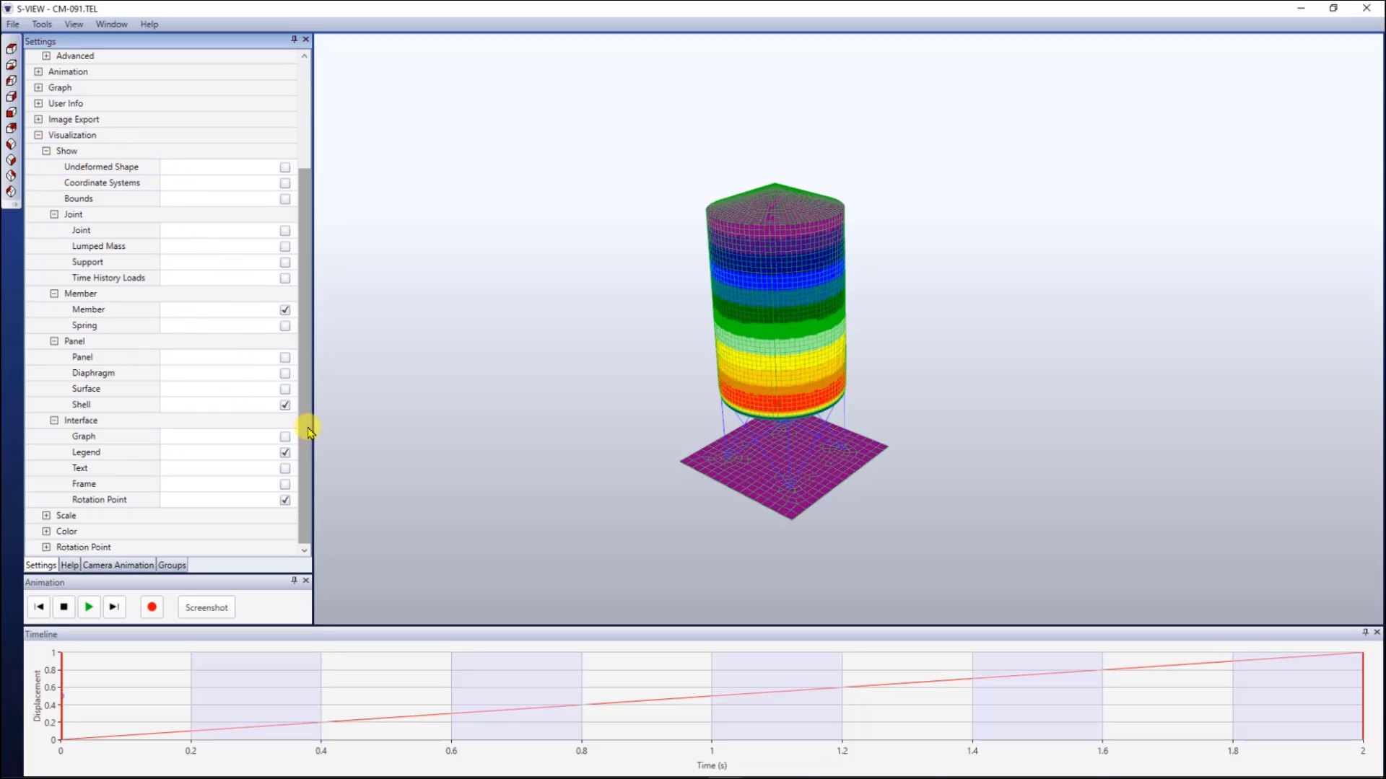
pyautogui.scroll(3, 279, 145)
pyautogui.click(279, 92)
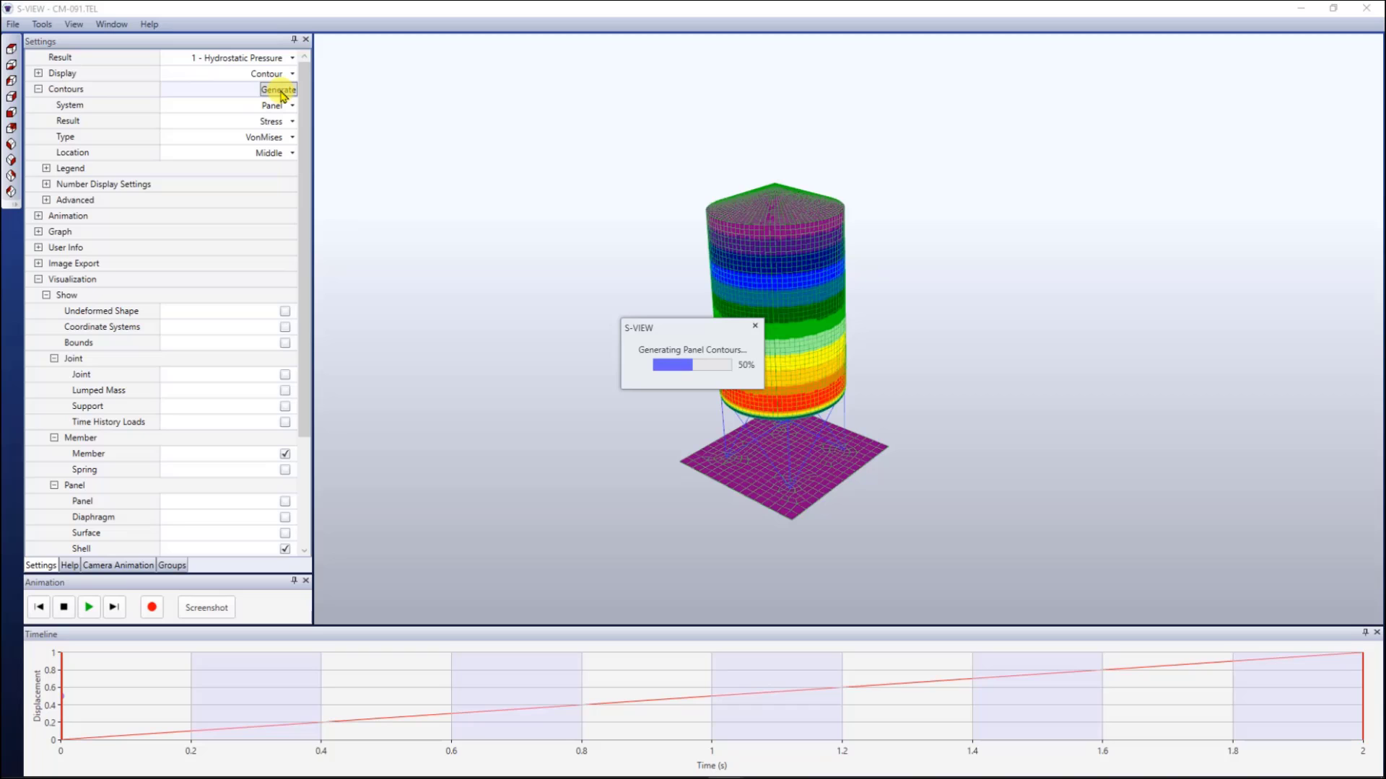
pyautogui.scroll(-3, 309, 192)
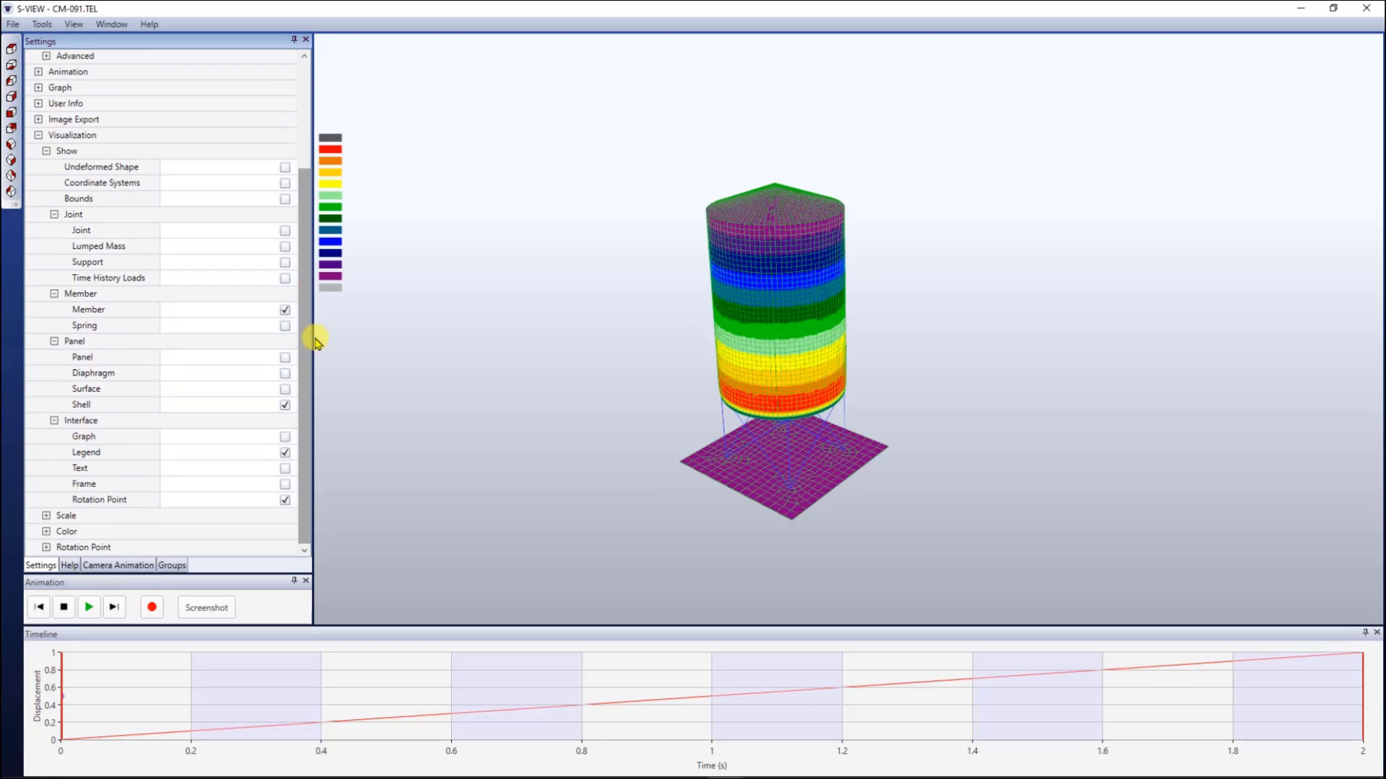
pyautogui.click(287, 469)
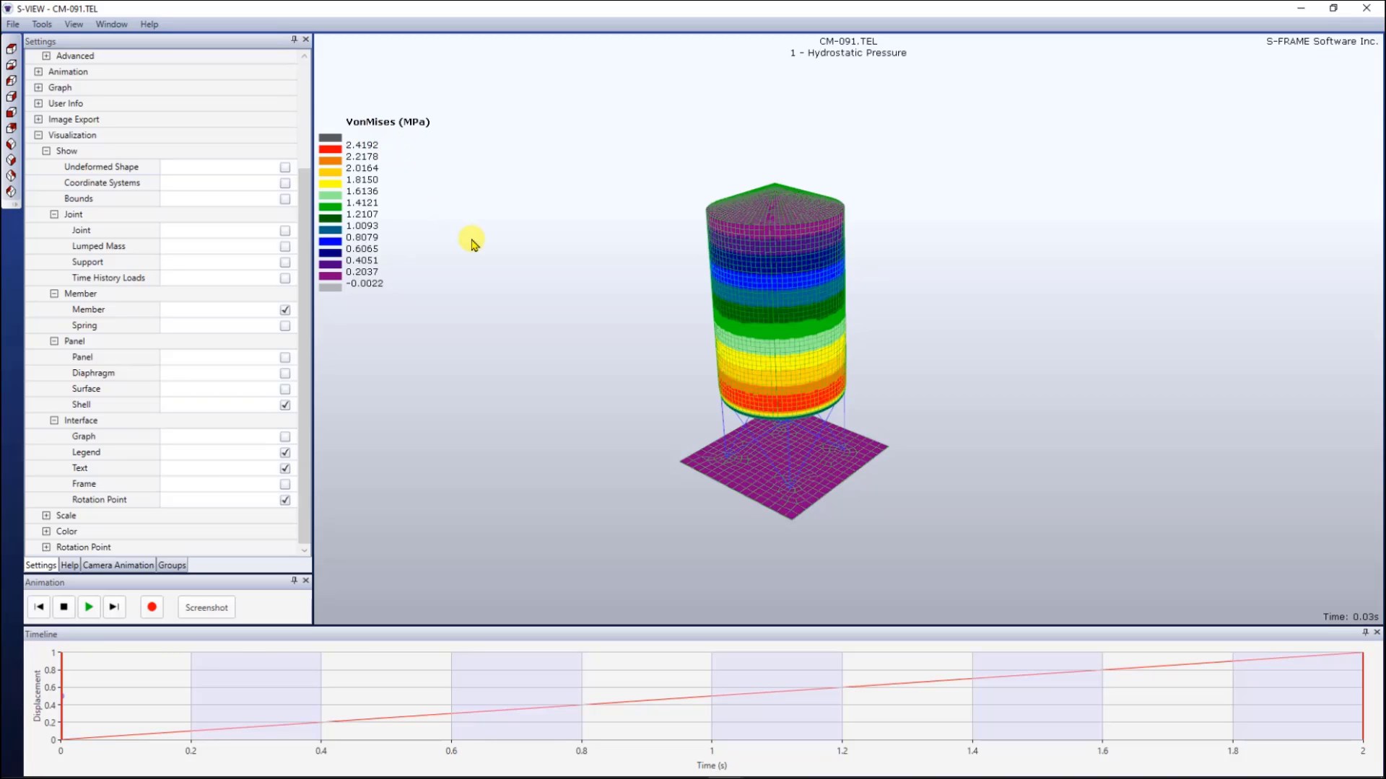
# Inspect the VonMises stress bands on the silo shell and base slab up close from a low angle against the legend
pyautogui.moveTo(737, 345); pyautogui.dragTo(603, 331, button='middle')
pyautogui.scroll(4, 604, 334)
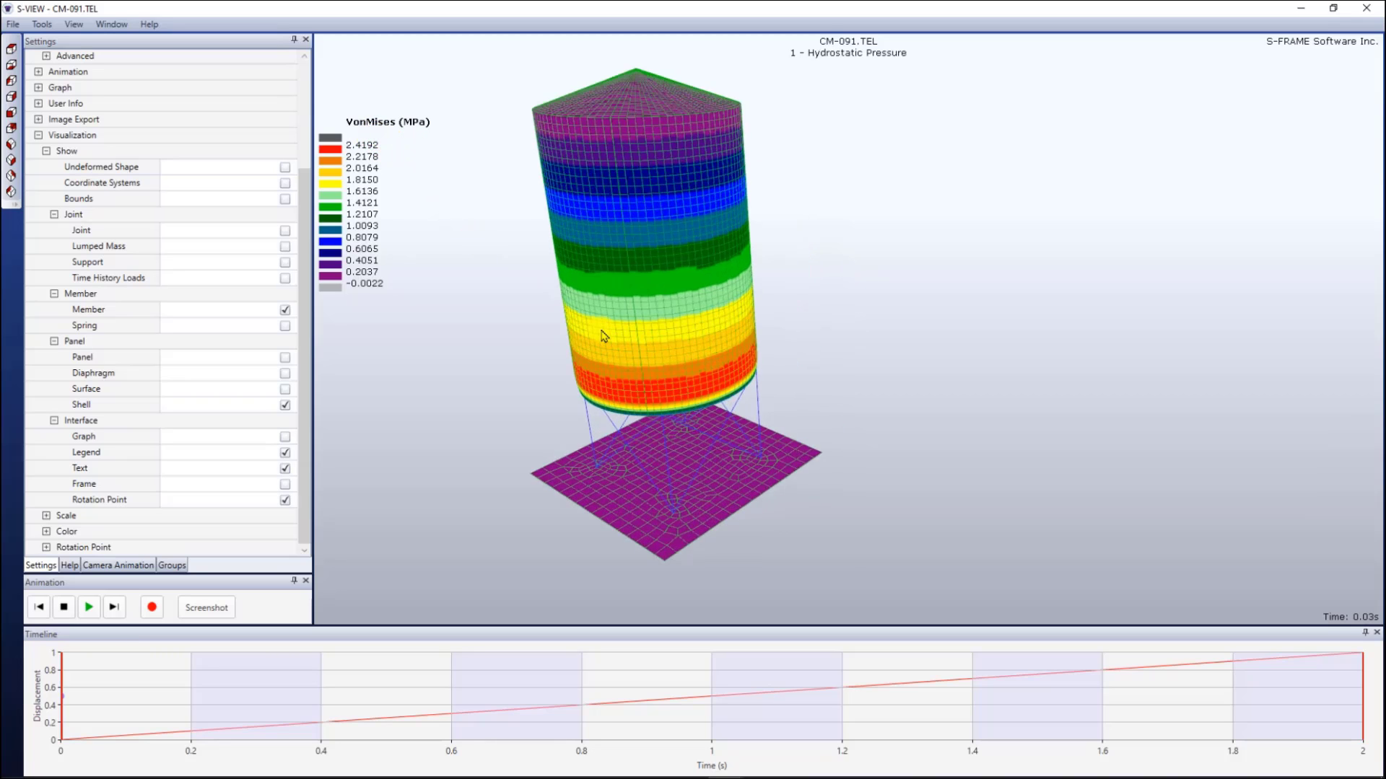
pyautogui.scroll(-1, 633, 407)
pyautogui.moveTo(682, 456); pyautogui.dragTo(694, 429)
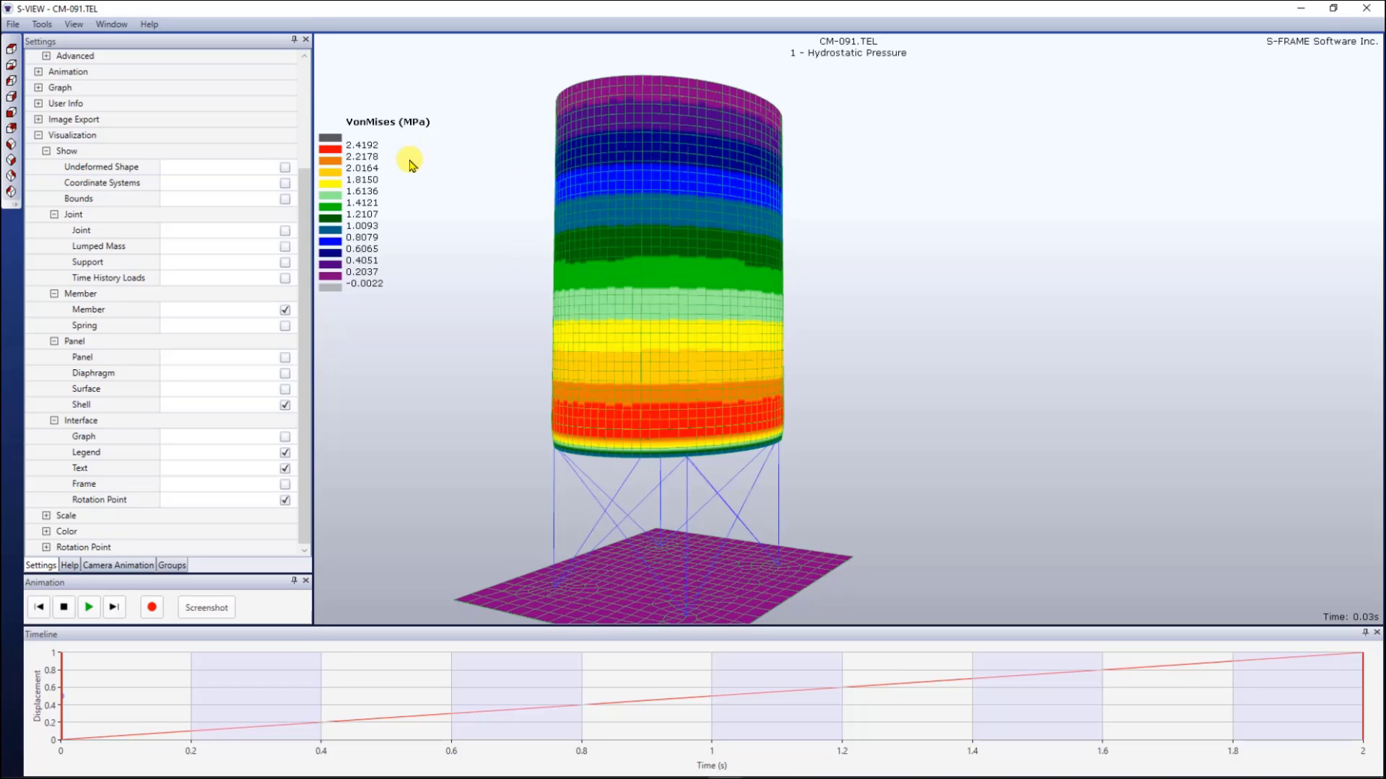
pyautogui.scroll(-1, 433, 470)
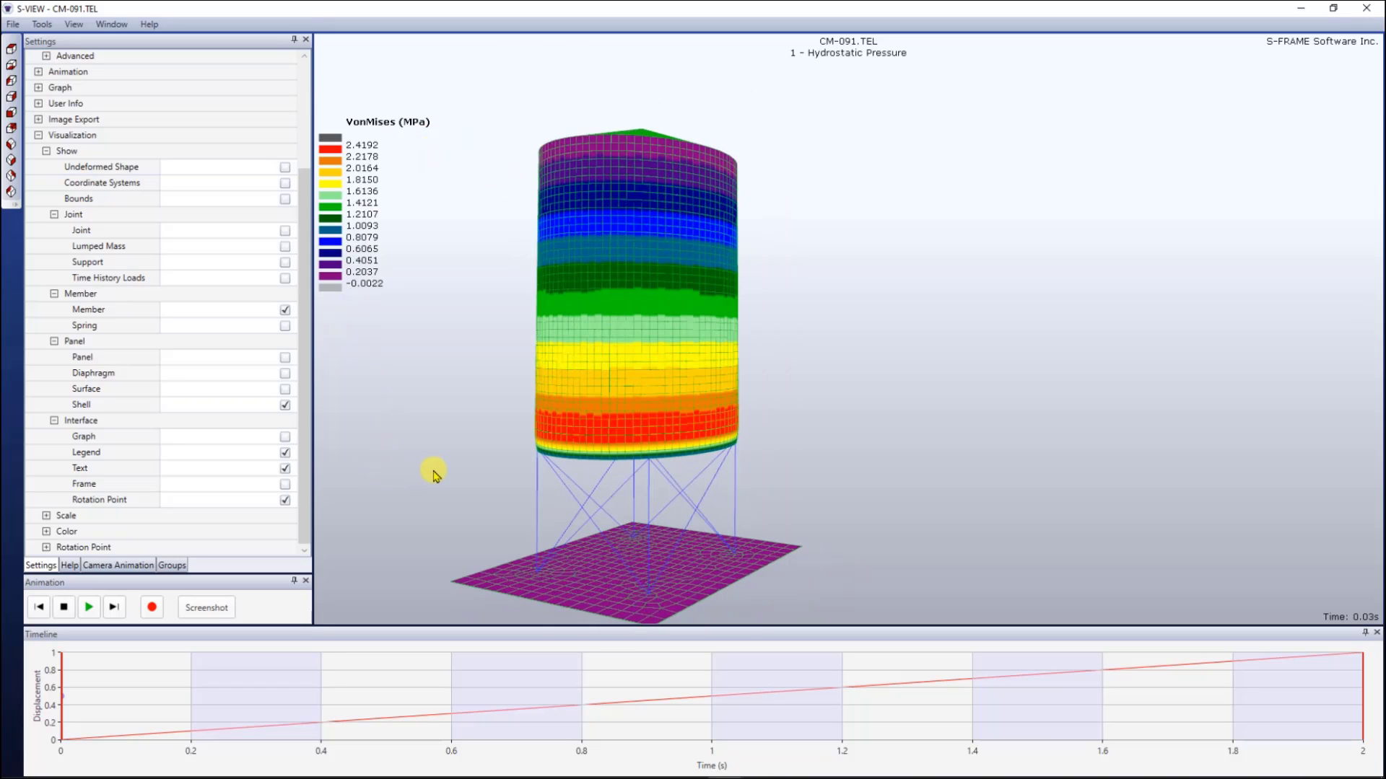